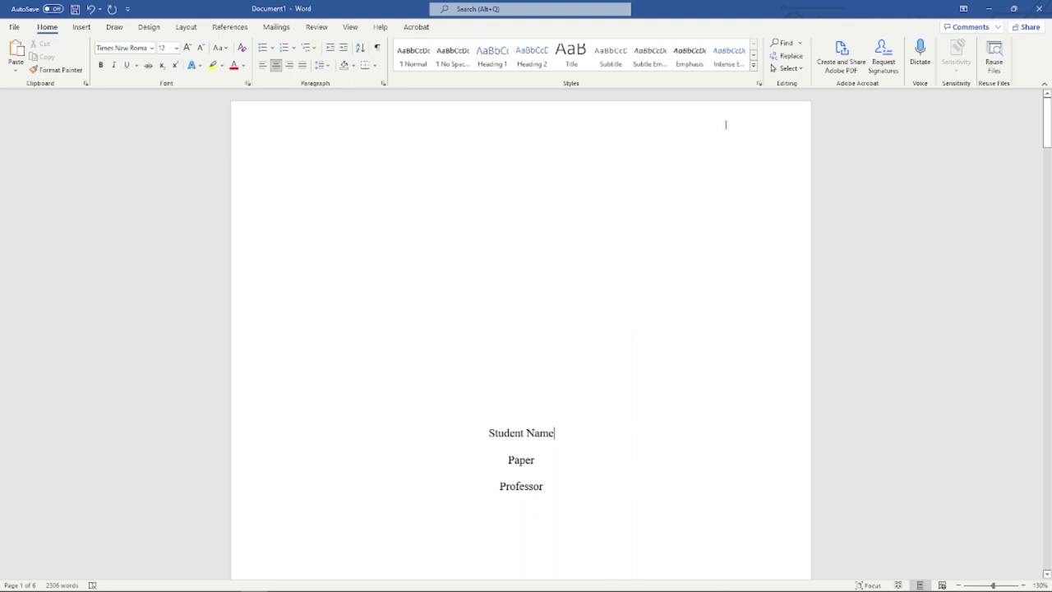
Insert a Plain Number 3 page number at the top right of the header
scroll(679, 271, "down", 6)
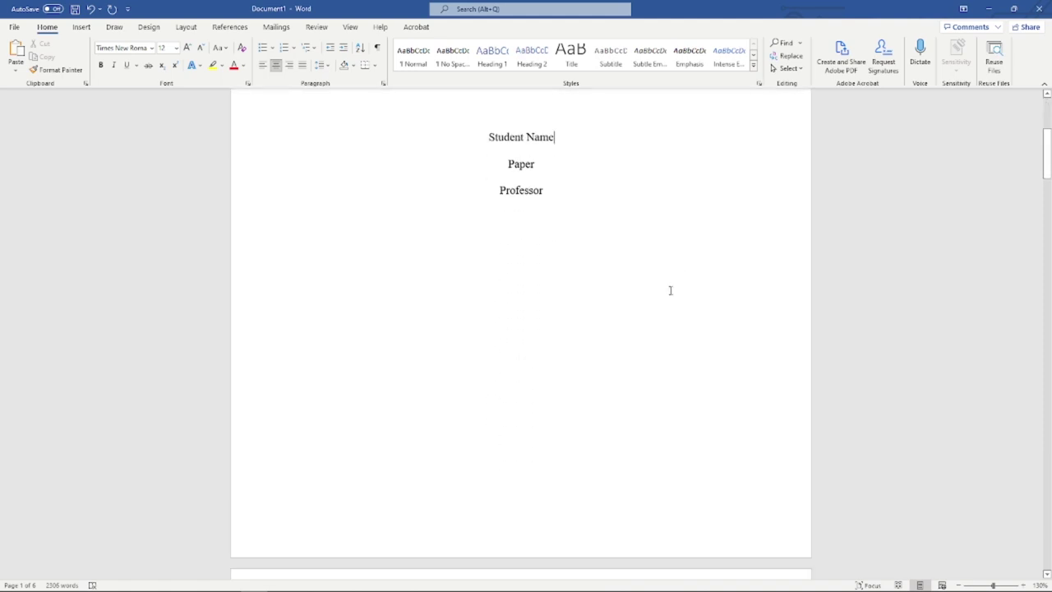
scroll(670, 290, "up", 2)
scroll(670, 291, "down", 2)
scroll(669, 293, "up", 5)
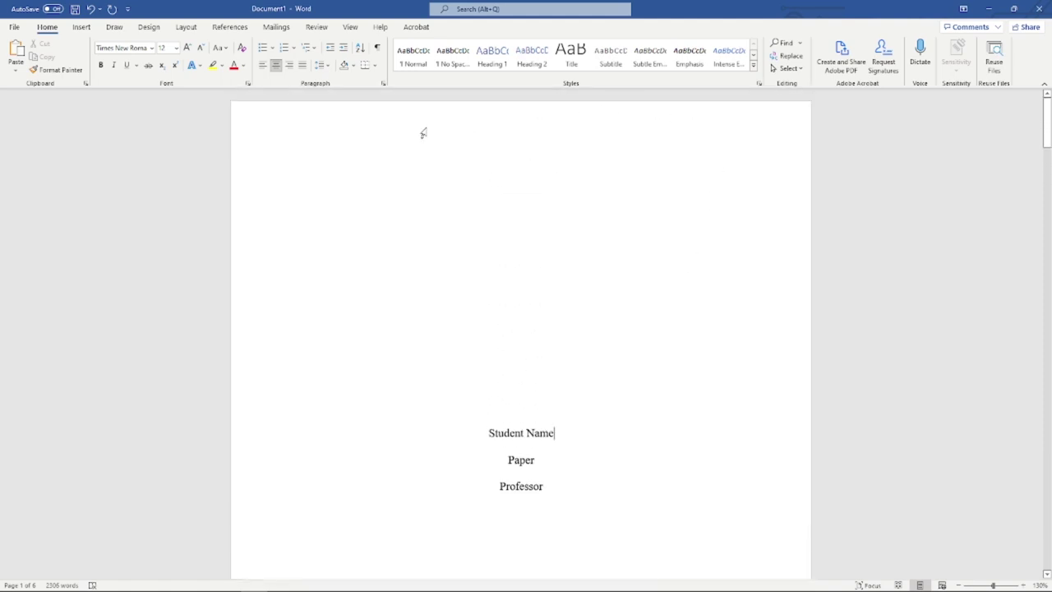
double_click(698, 125)
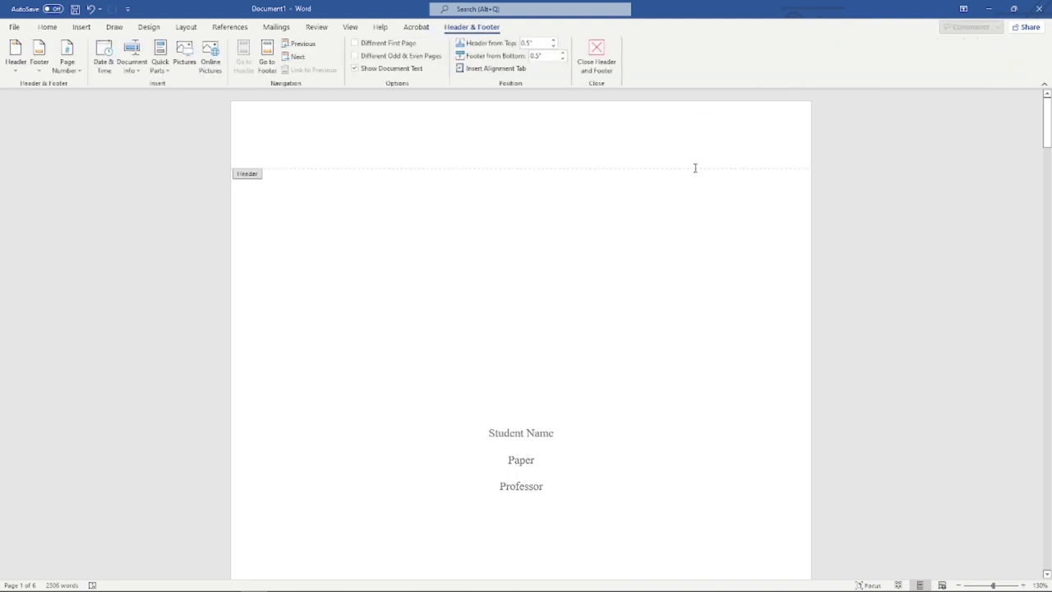
left_click(74, 71)
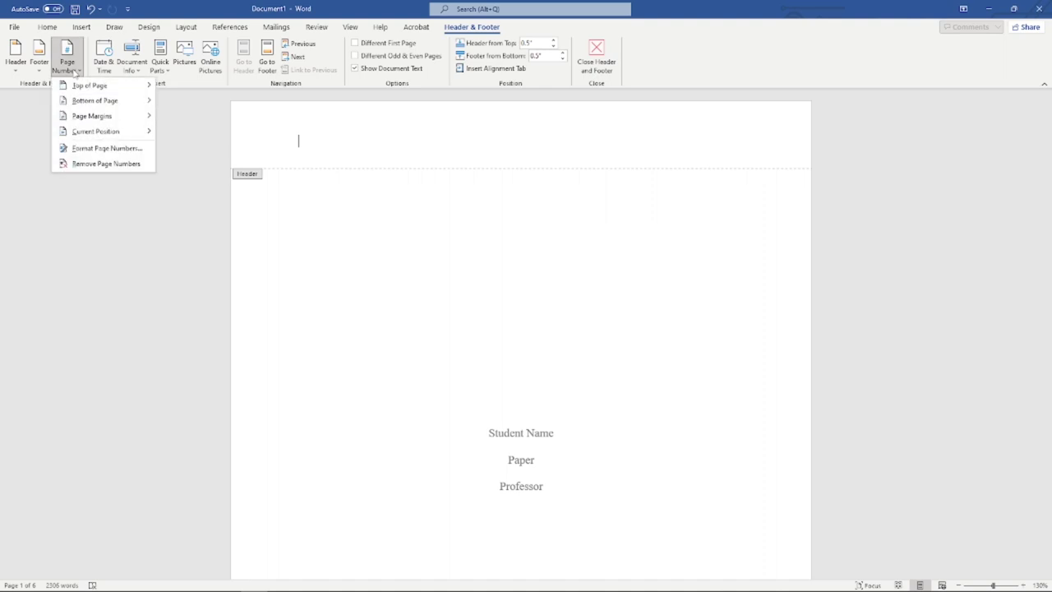
left_click(86, 85)
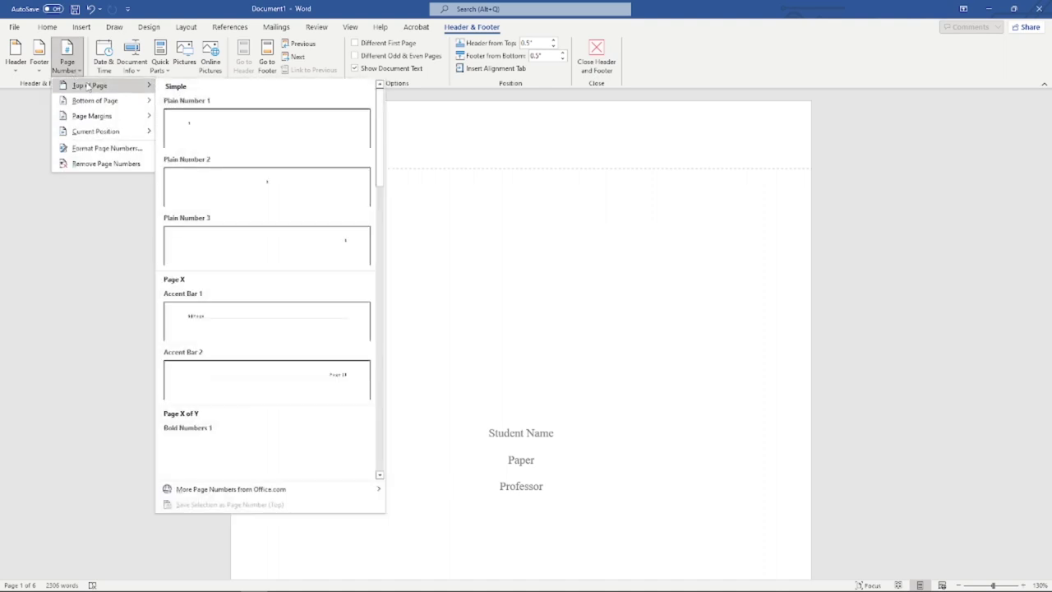
left_click(276, 250)
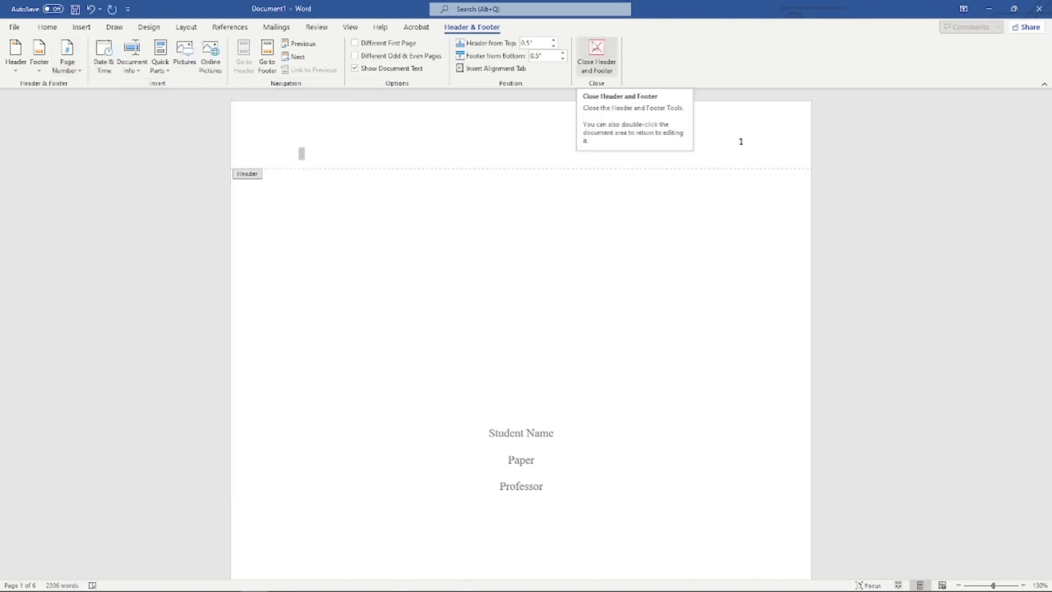
left_click(597, 56)
Type 'Student' before the page number in the header and close it
scroll(667, 214, "down", 10)
scroll(689, 252, "down", 5)
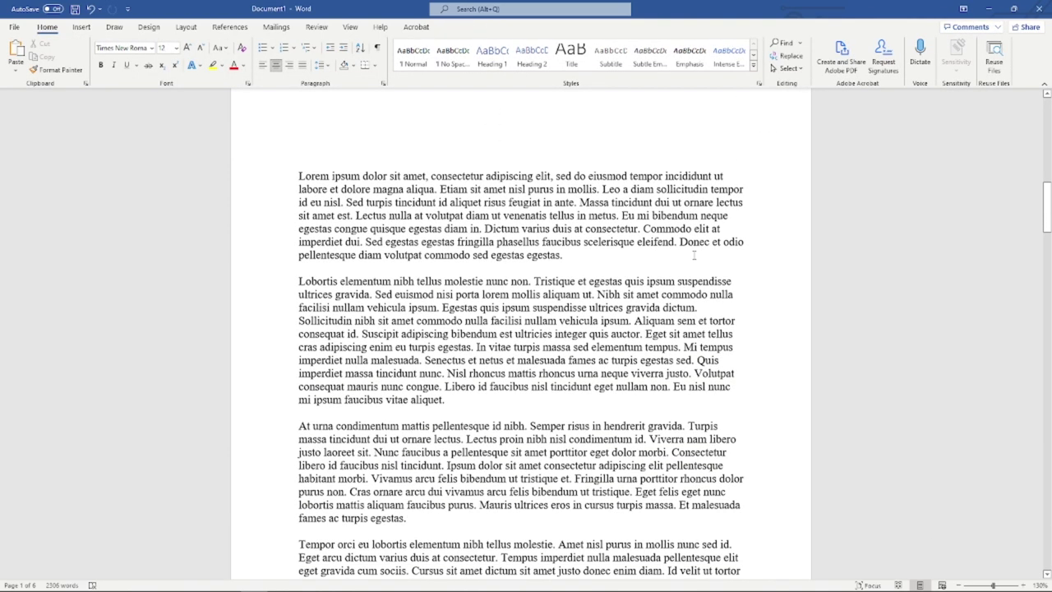
scroll(691, 248, "up", 8)
scroll(690, 248, "up", 7)
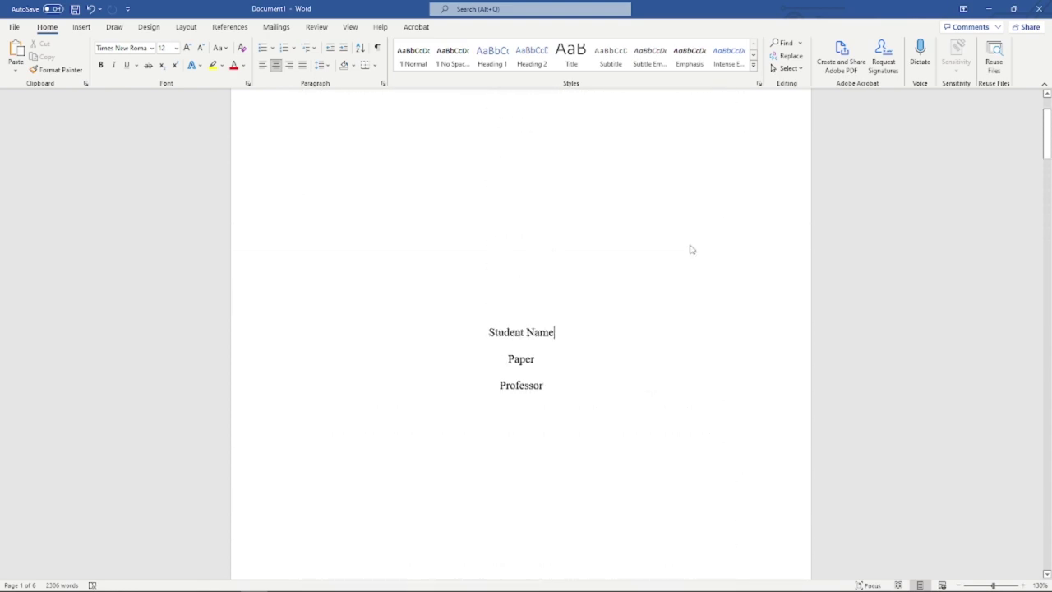
double_click(712, 144)
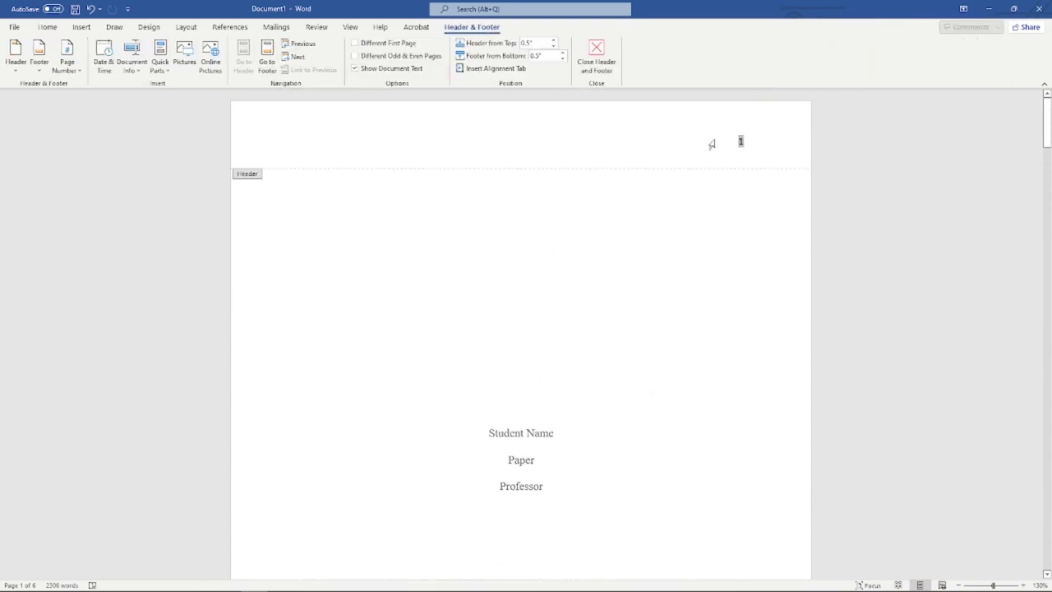
type("Student")
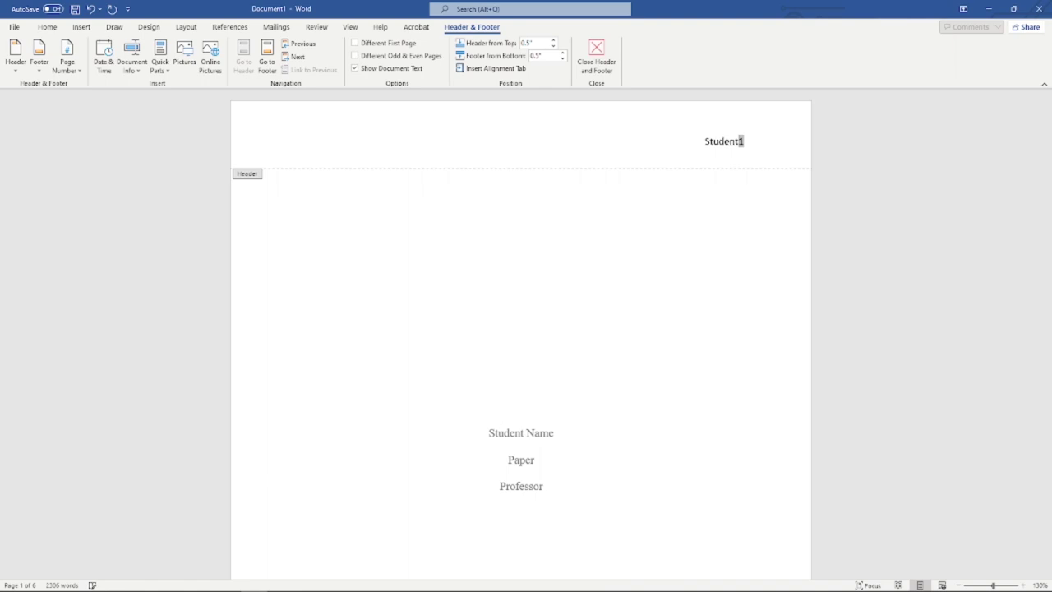
double_click(761, 452)
Check that later pages read Student plus their number, then reopen the page 1 header
scroll(606, 324, "down", 10)
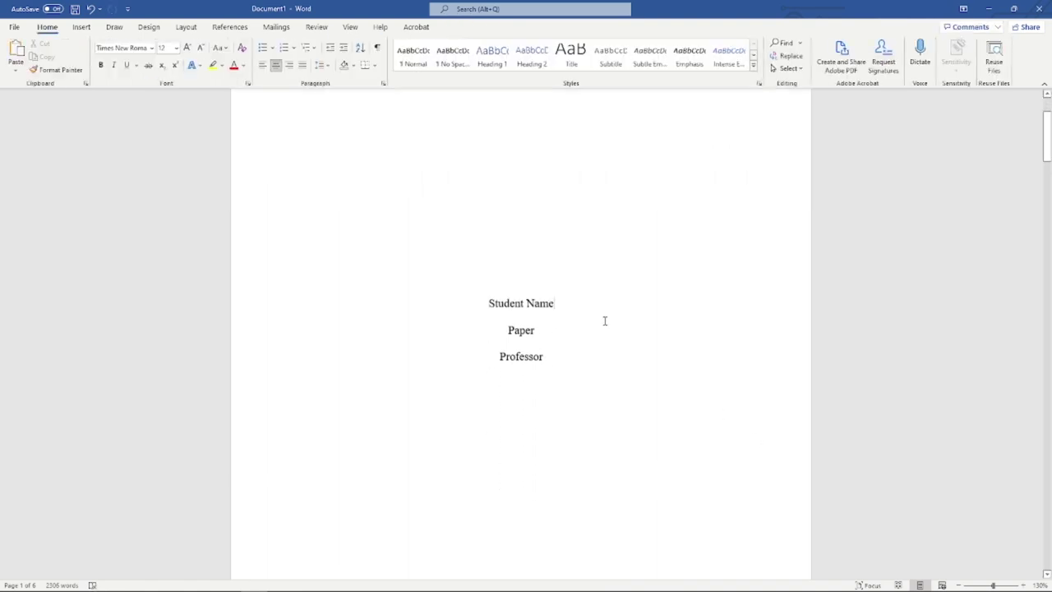
scroll(638, 367, "down", 13)
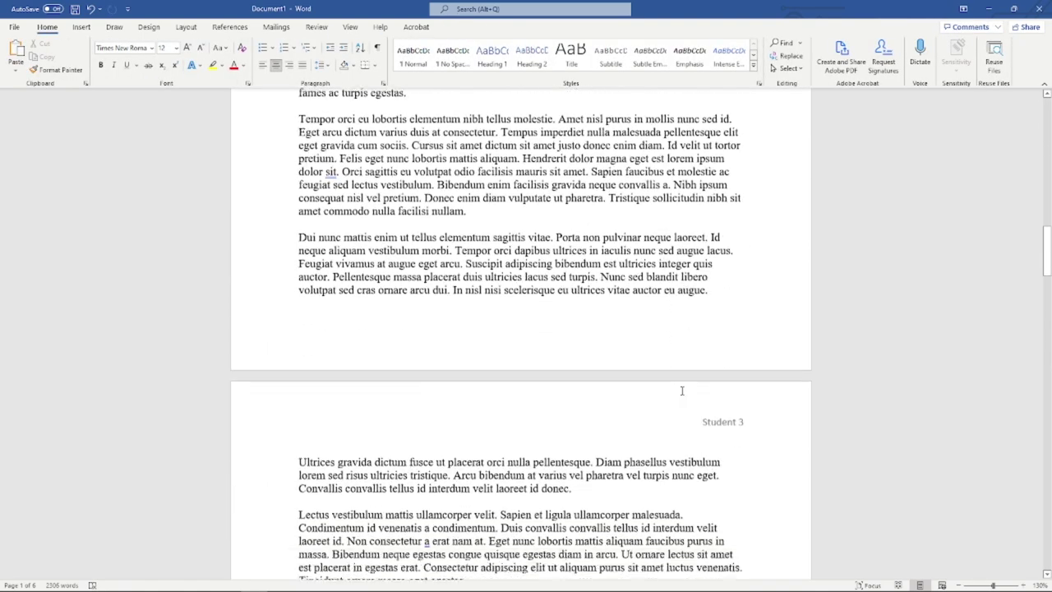
scroll(729, 264, "up", 2)
scroll(729, 264, "up", 15)
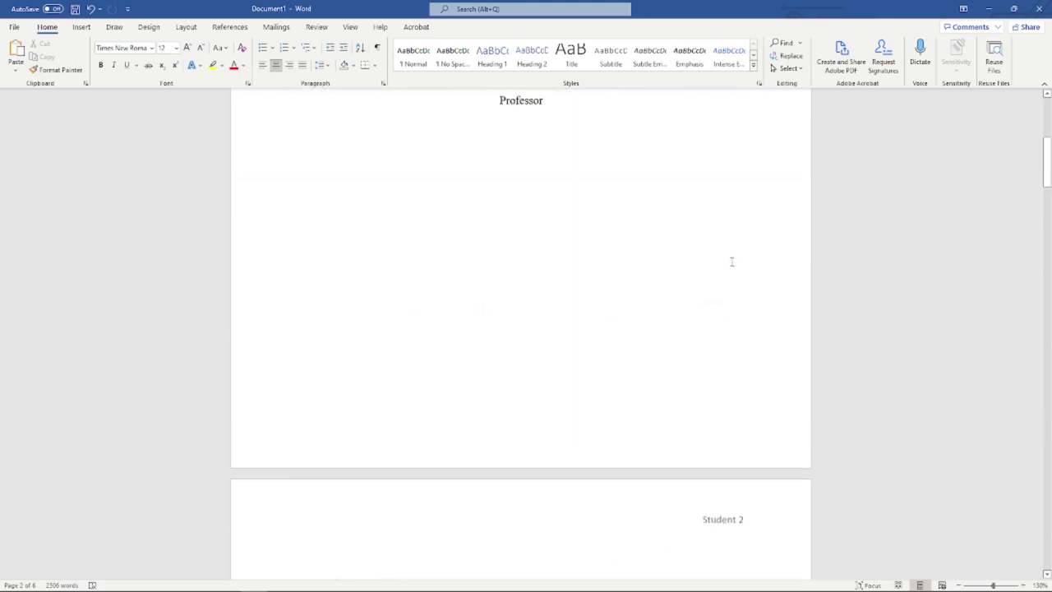
double_click(695, 139)
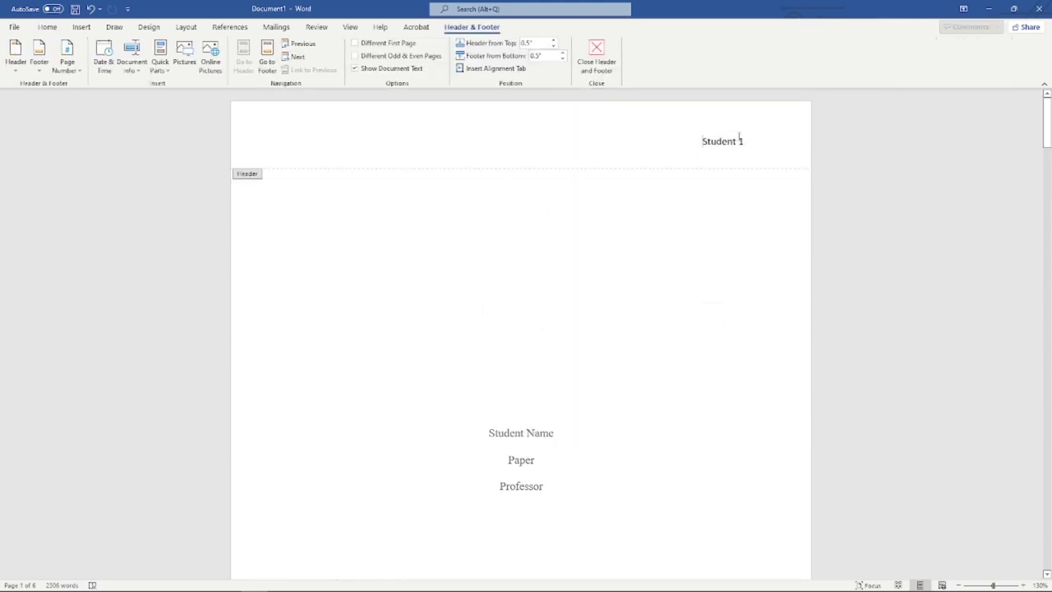
Replace the 'Student 1' header line with just 1 and check the pages
triple_click(730, 142)
key("Delete")
type("1")
key("Escape")
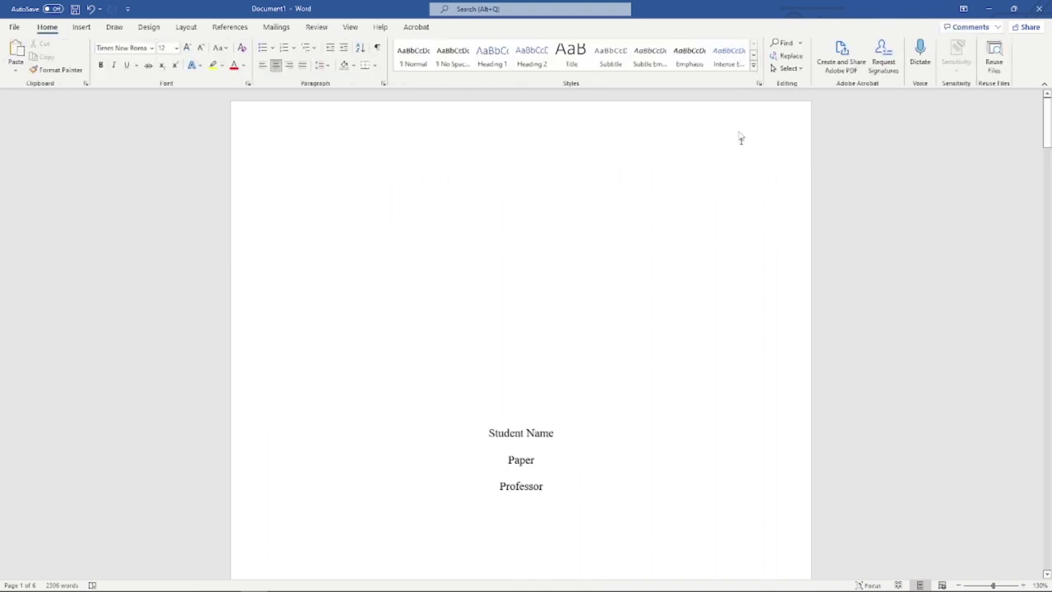
scroll(739, 247, "down", 15)
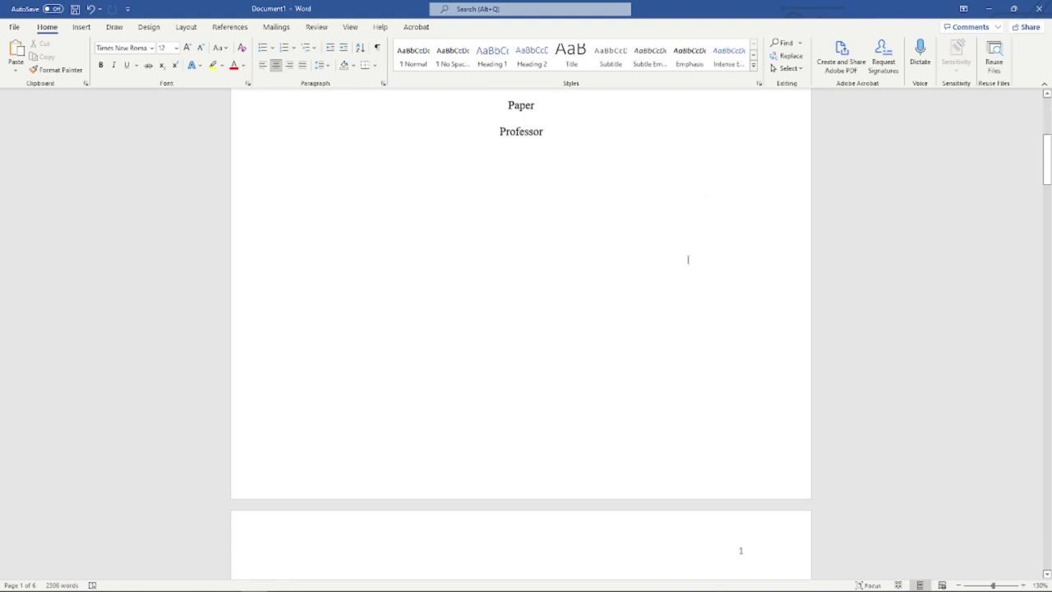
scroll(735, 348, "down", 15)
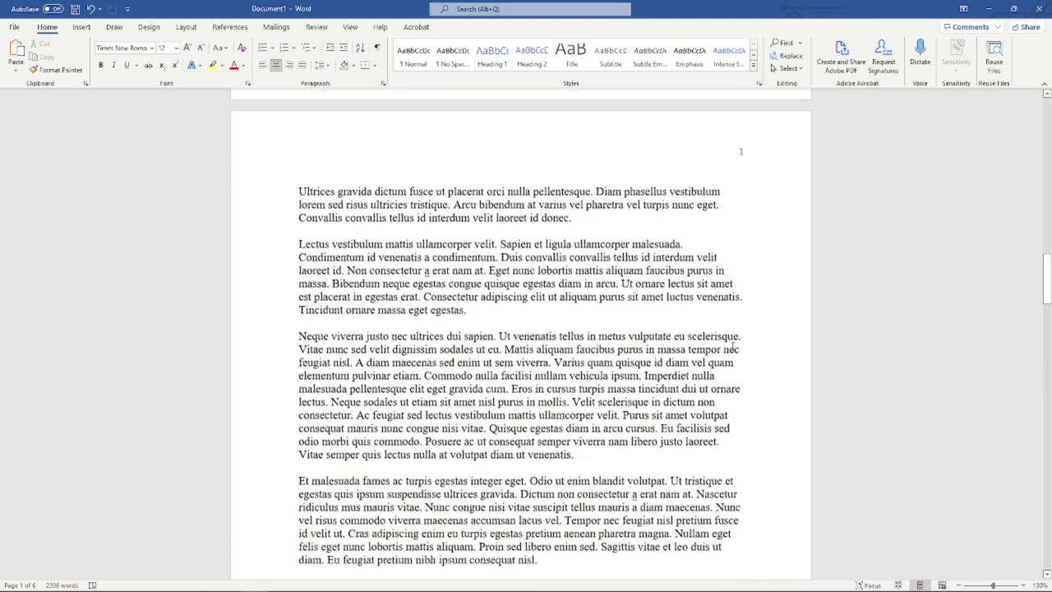
scroll(736, 346, "up", 13)
scroll(736, 346, "up", 15)
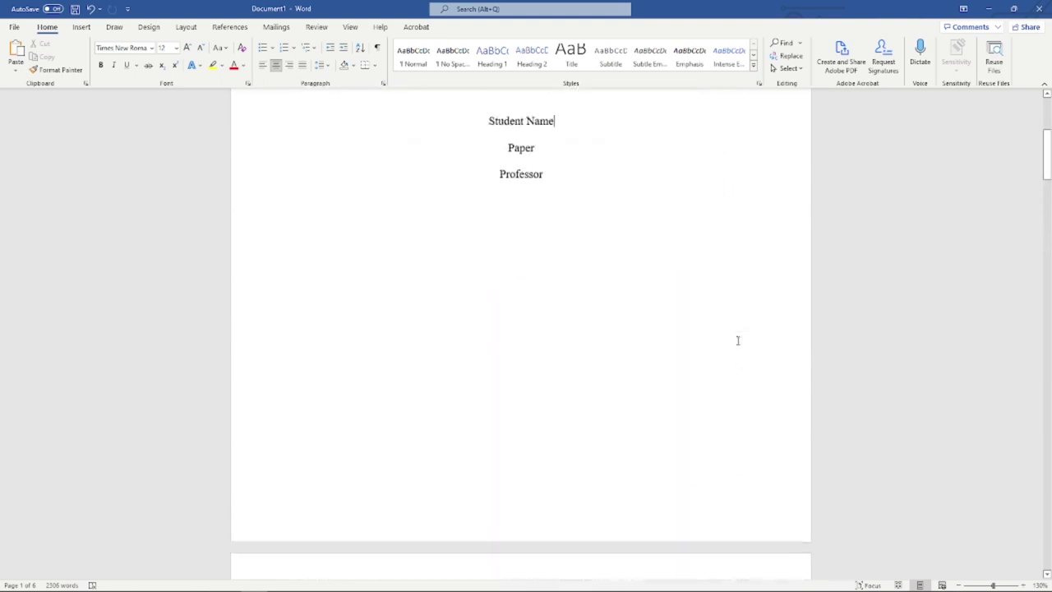
Reinsert a Plain Number 3 page number prefixed with 'Student', confirming Student 1 and Student 2
double_click(727, 146)
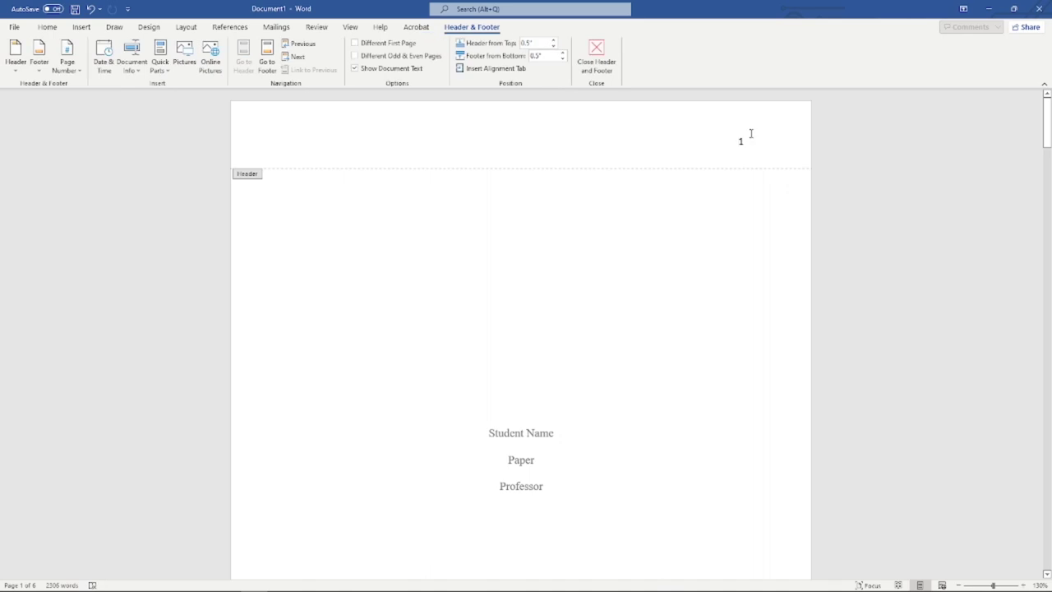
left_click(67, 58)
mouse_move(90, 86)
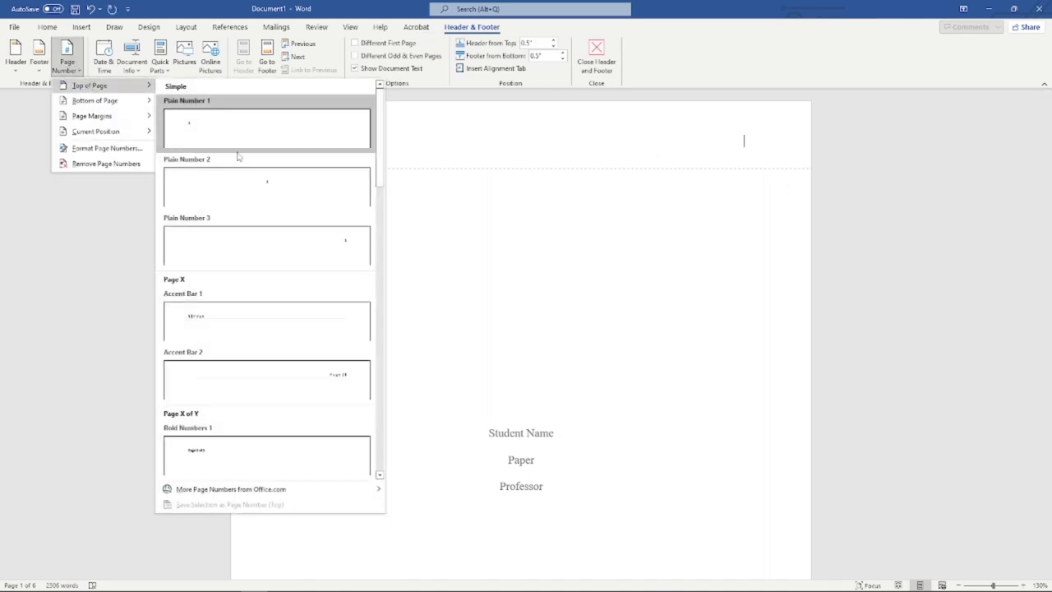
left_click(287, 240)
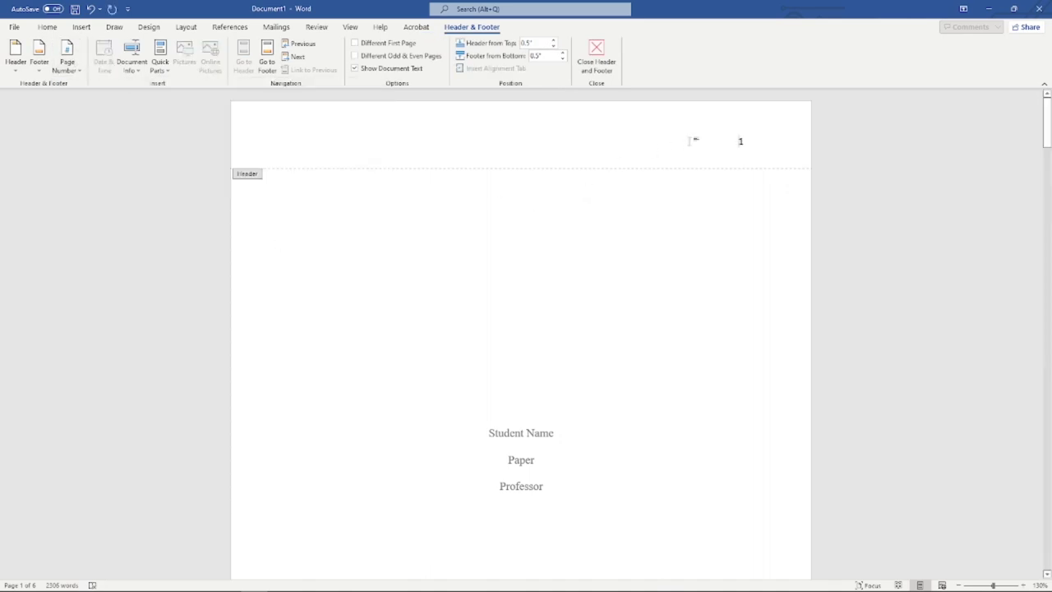
type("Student")
key("Escape")
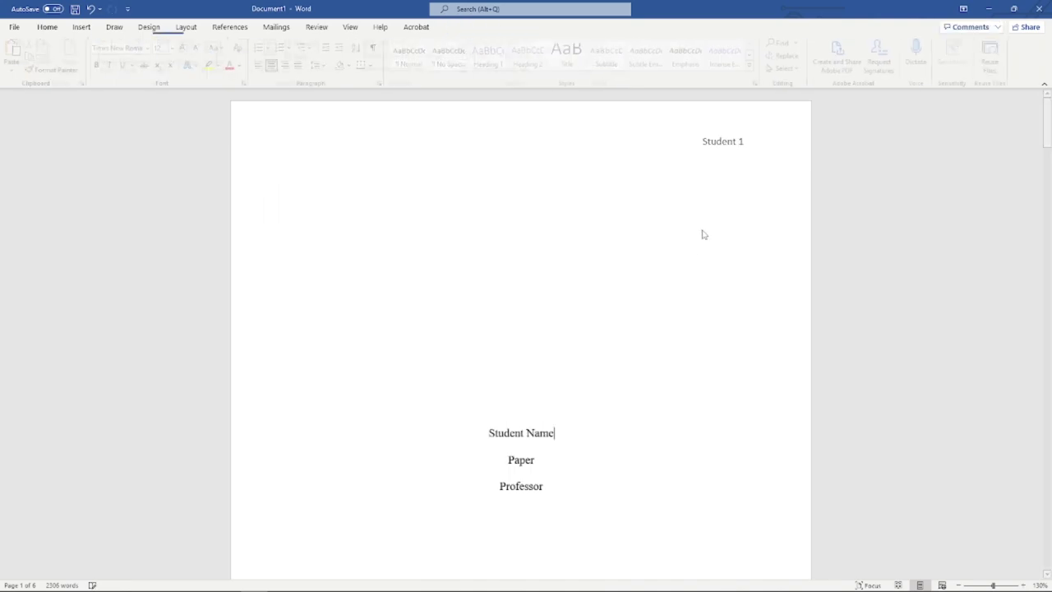
scroll(655, 277, "down", 10)
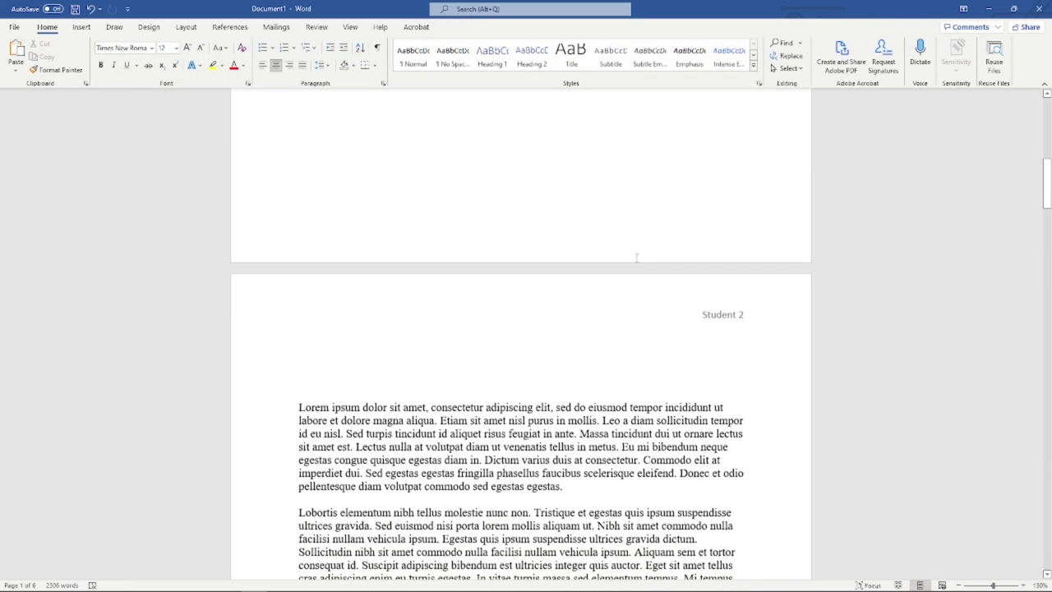
scroll(636, 258, "down", 4)
scroll(637, 258, "up", 15)
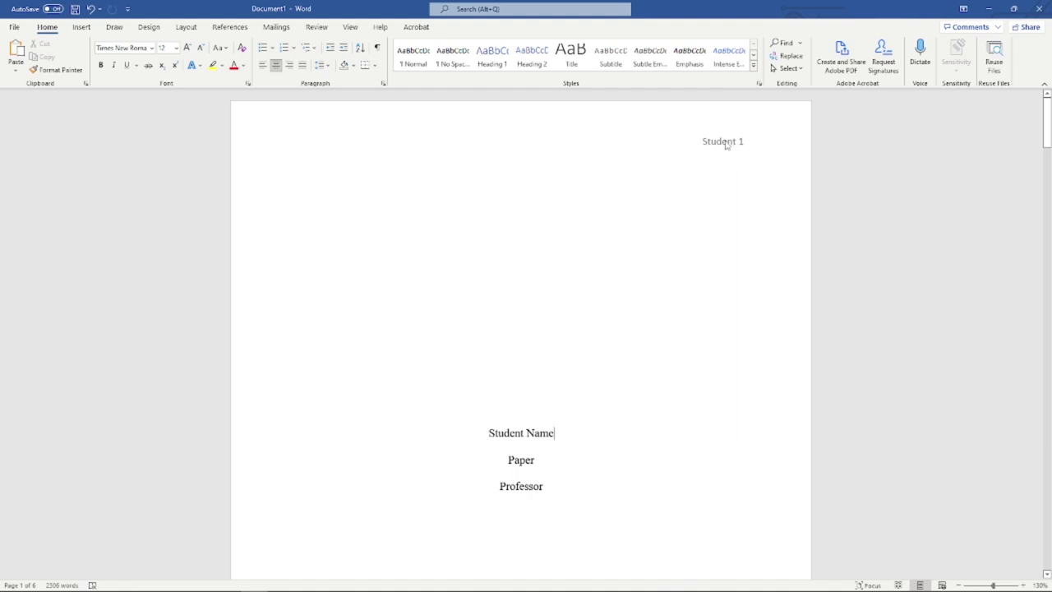
scroll(606, 225, "down", 3)
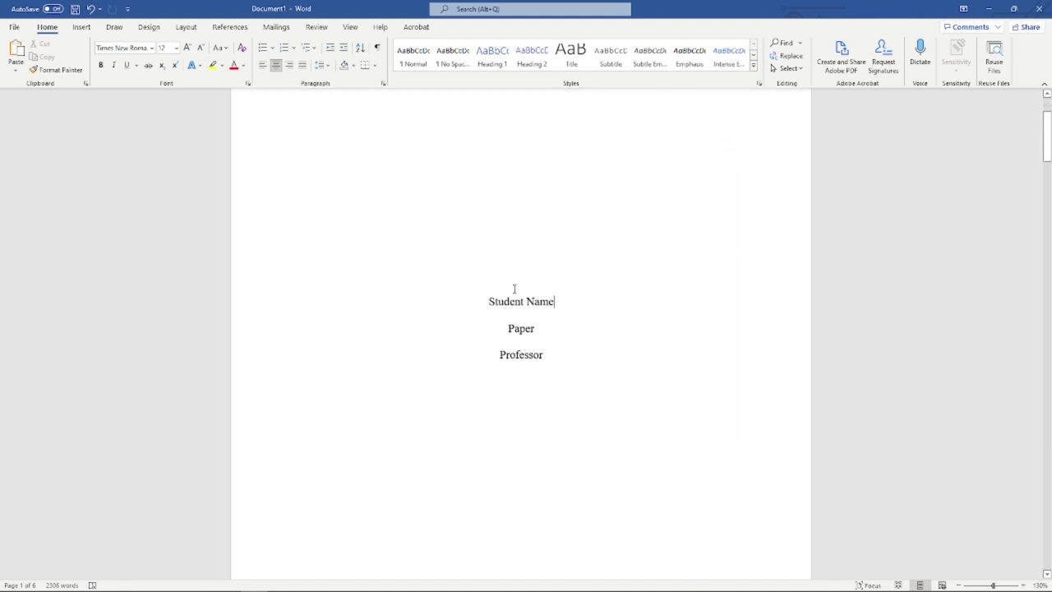
scroll(517, 288, "up", 3)
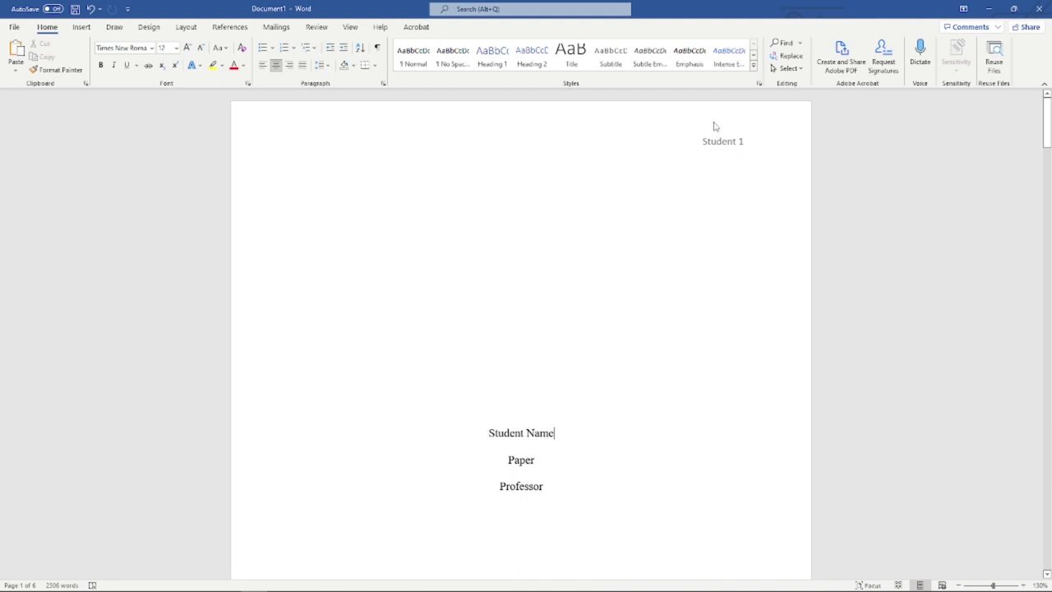
Enable Different First Page so the title page header stays blank
double_click(716, 124)
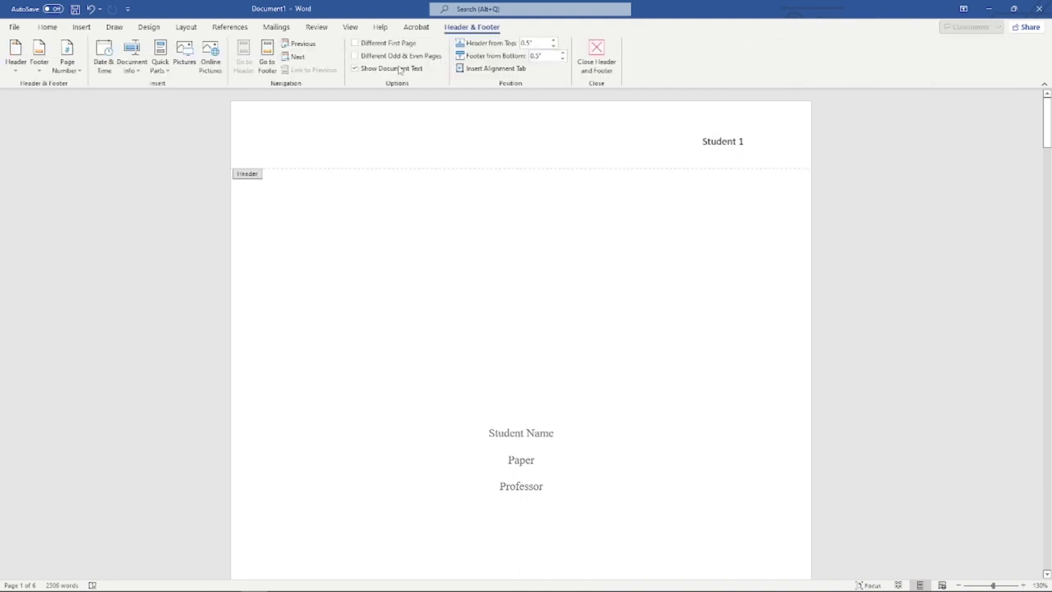
left_click(356, 45)
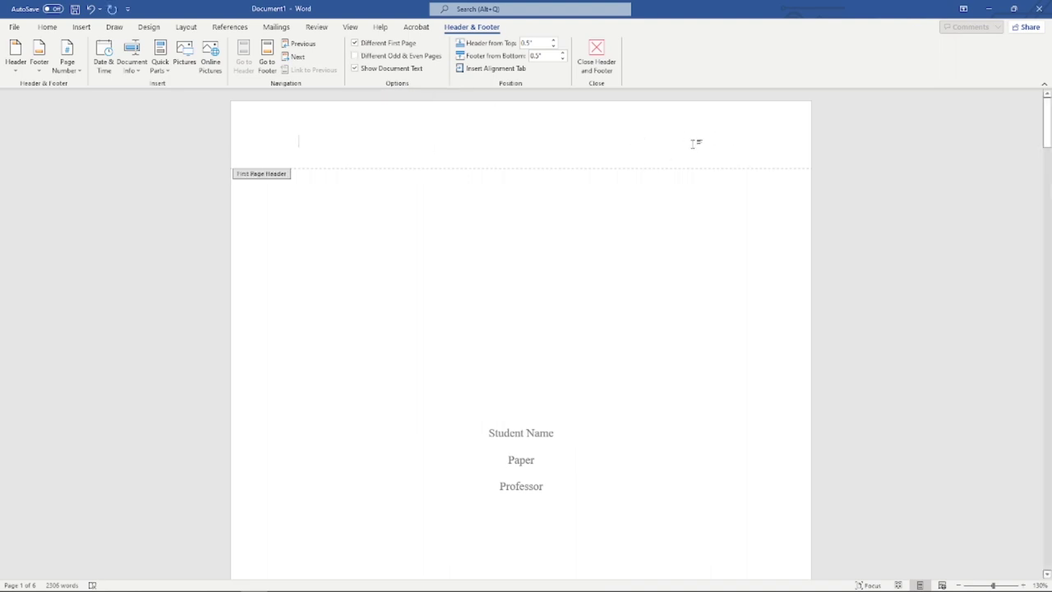
key("ctrl+a")
left_click(597, 58)
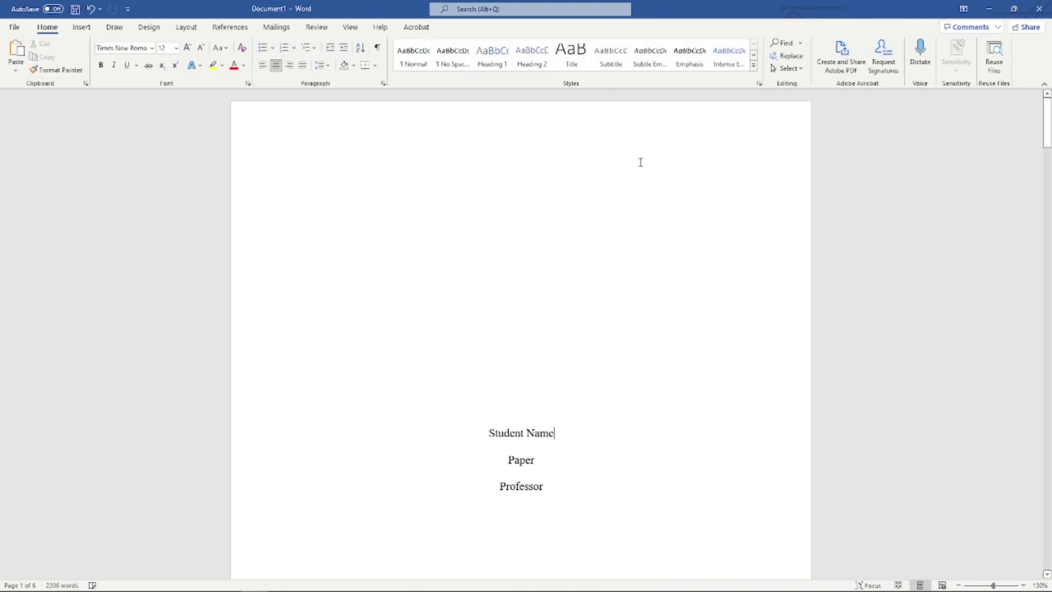
scroll(640, 162, "down", 12)
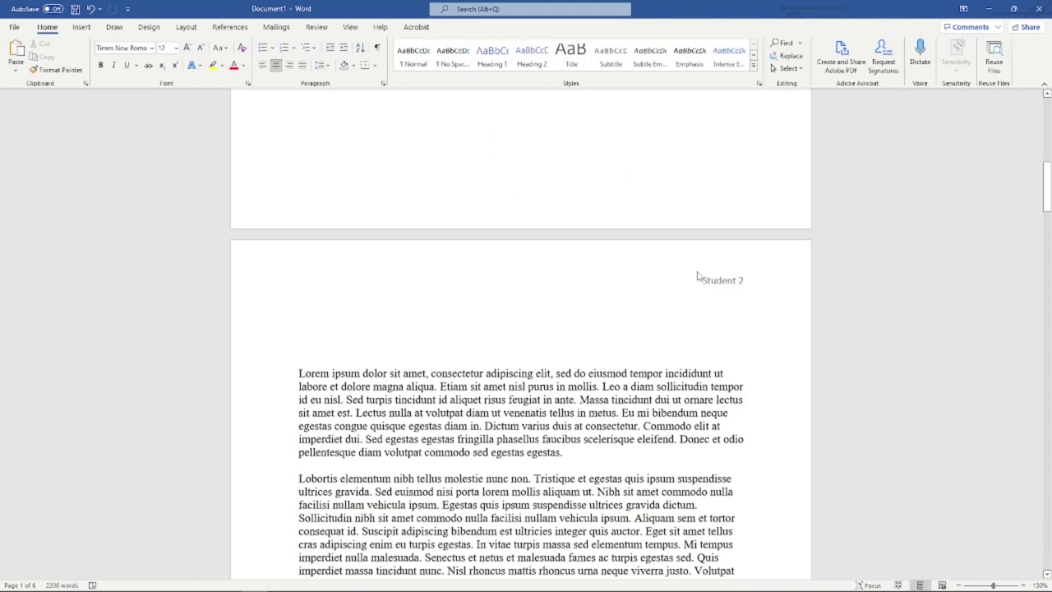
Set Format Page Numbers to start at 0 so page 2 reads Student 1
scroll(737, 277, "up", 2)
left_click(648, 345)
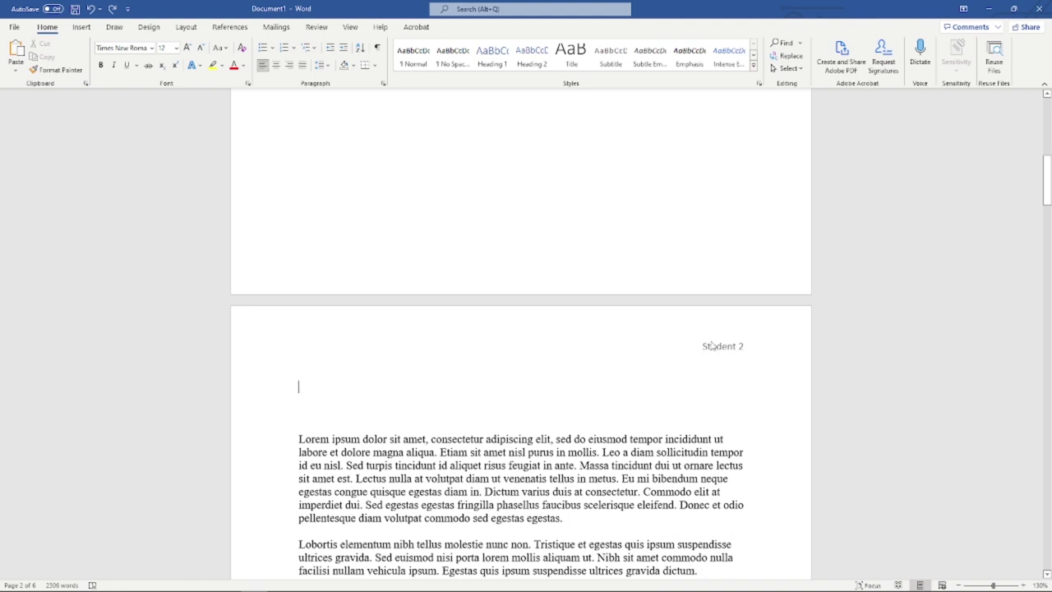
double_click(703, 346)
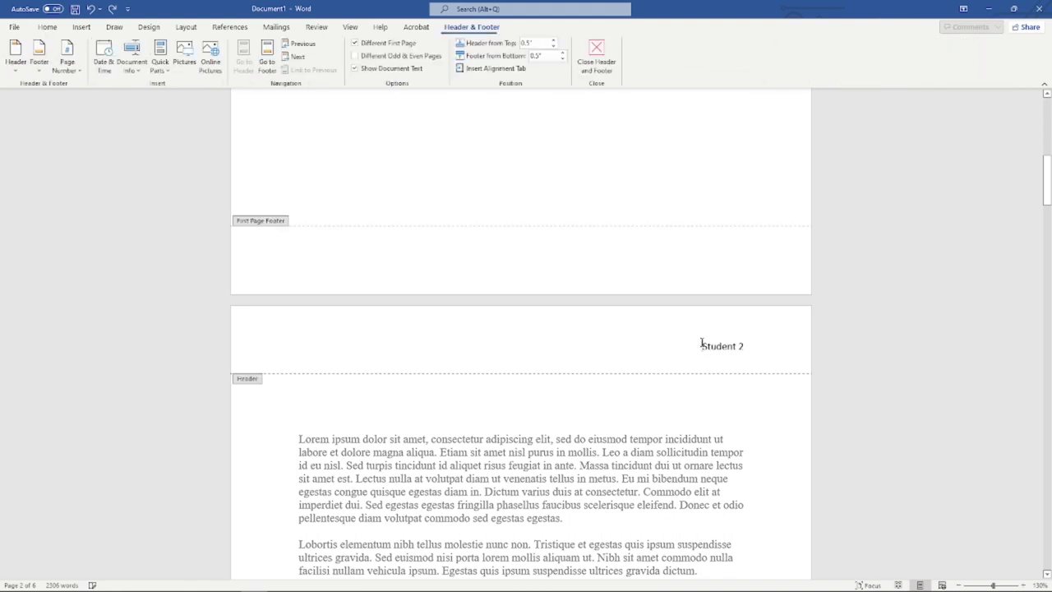
left_click(69, 64)
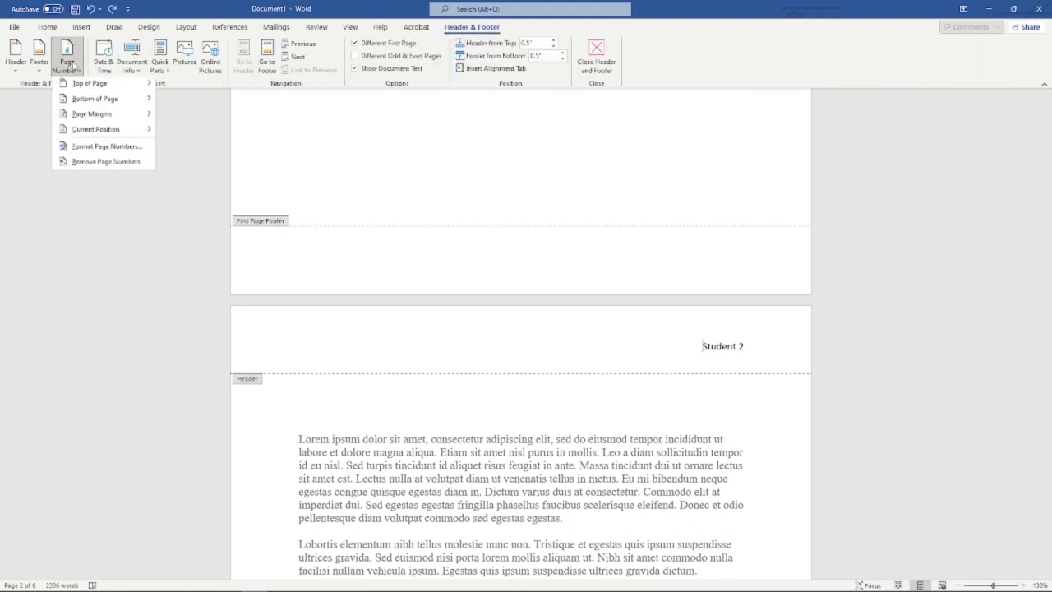
left_click(98, 150)
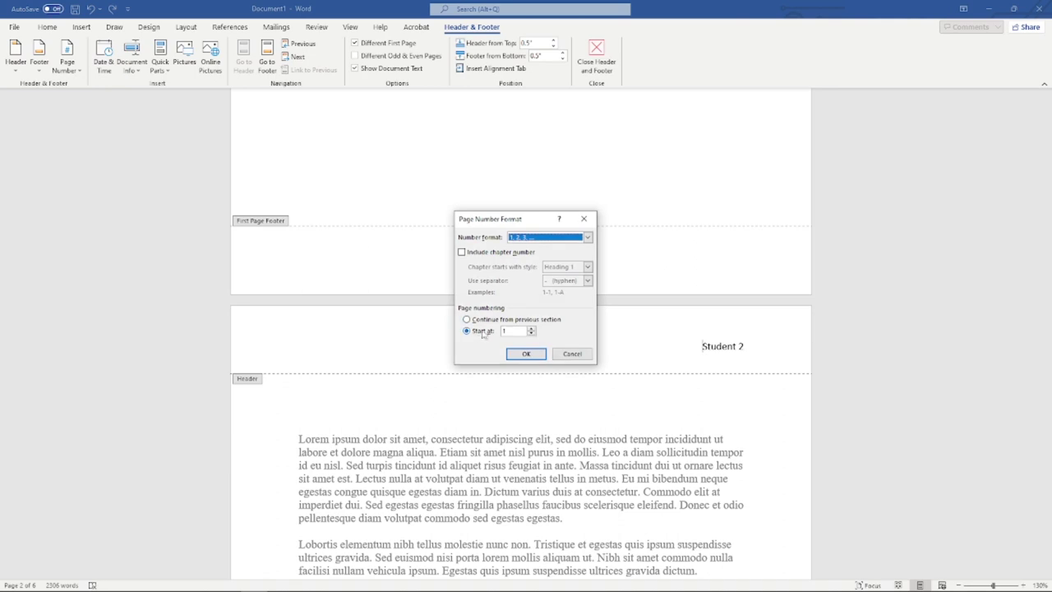
left_click(511, 330)
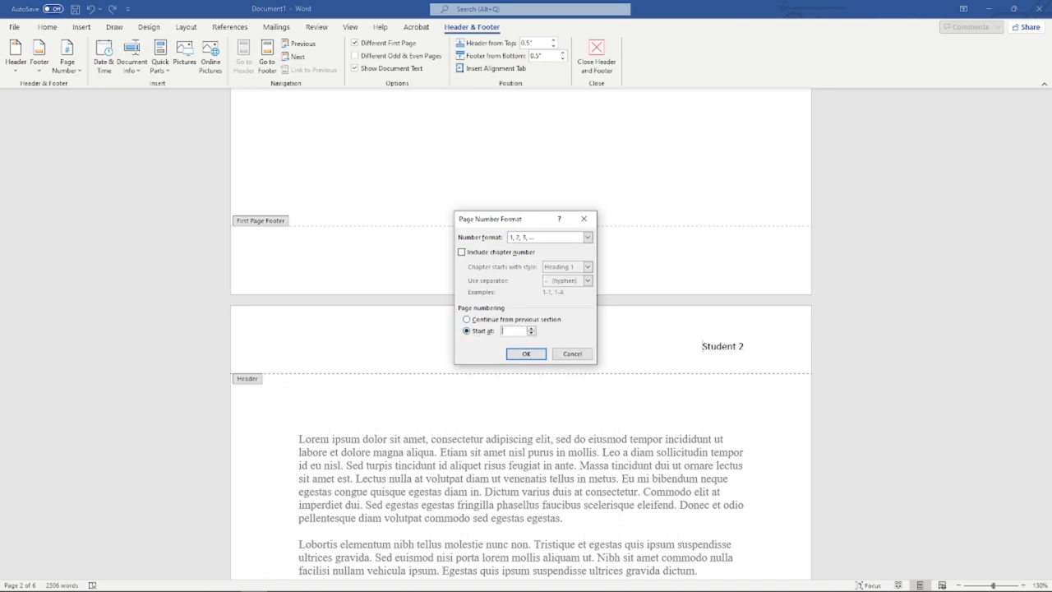
key("Return")
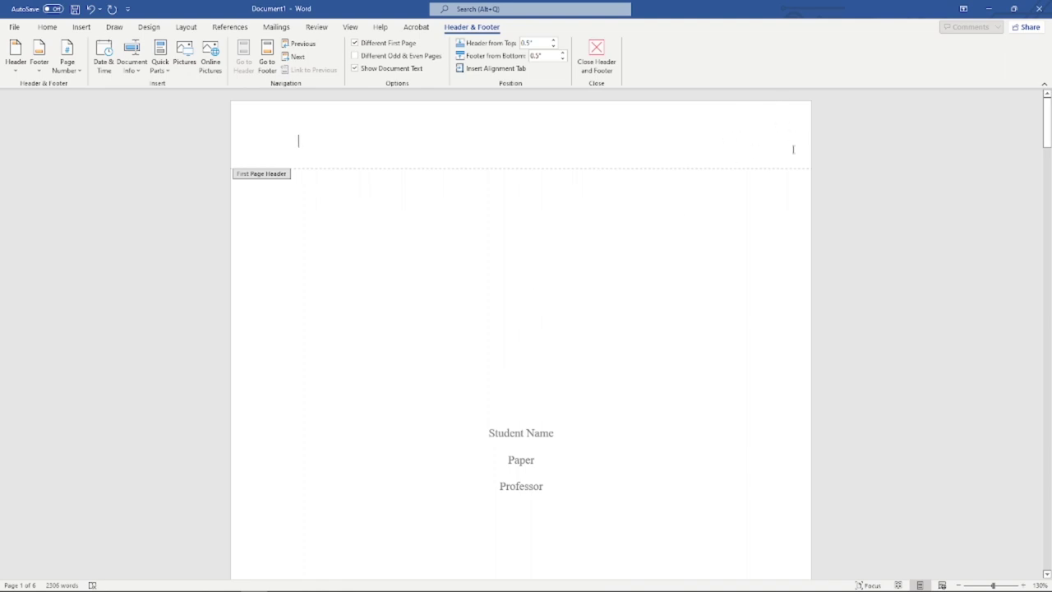
scroll(754, 136, "down", 10)
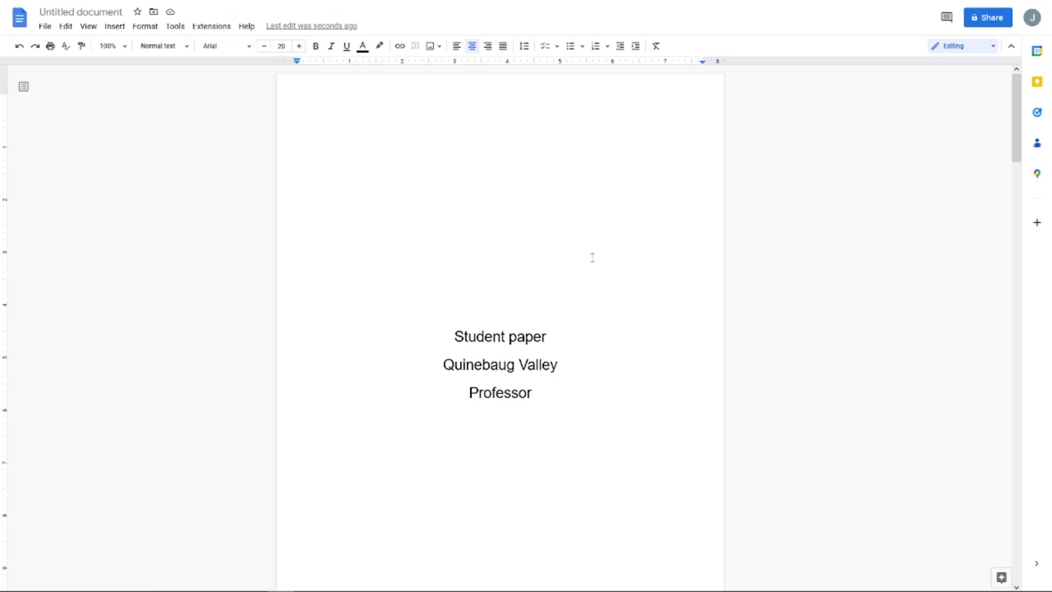
Add top-right page numbers prefixed with 'Student' on all pages, title page included
left_click(113, 28)
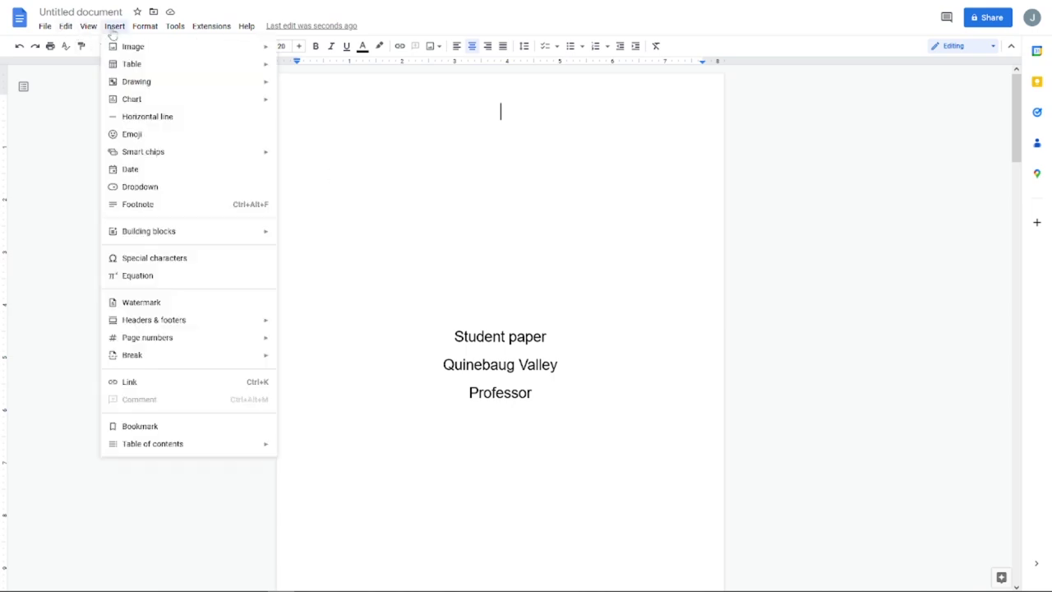
mouse_move(153, 340)
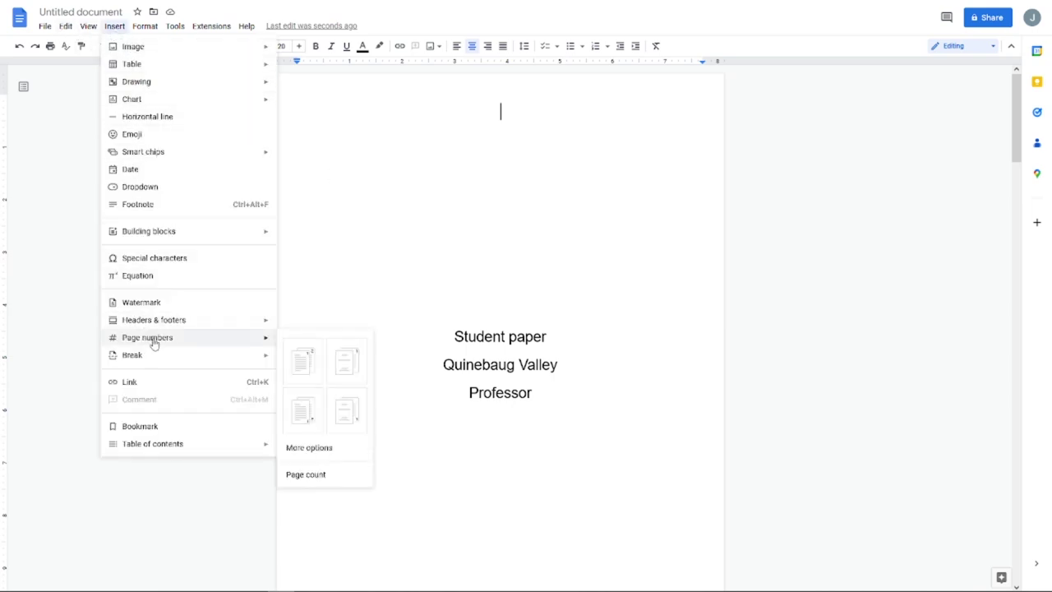
left_click(303, 374)
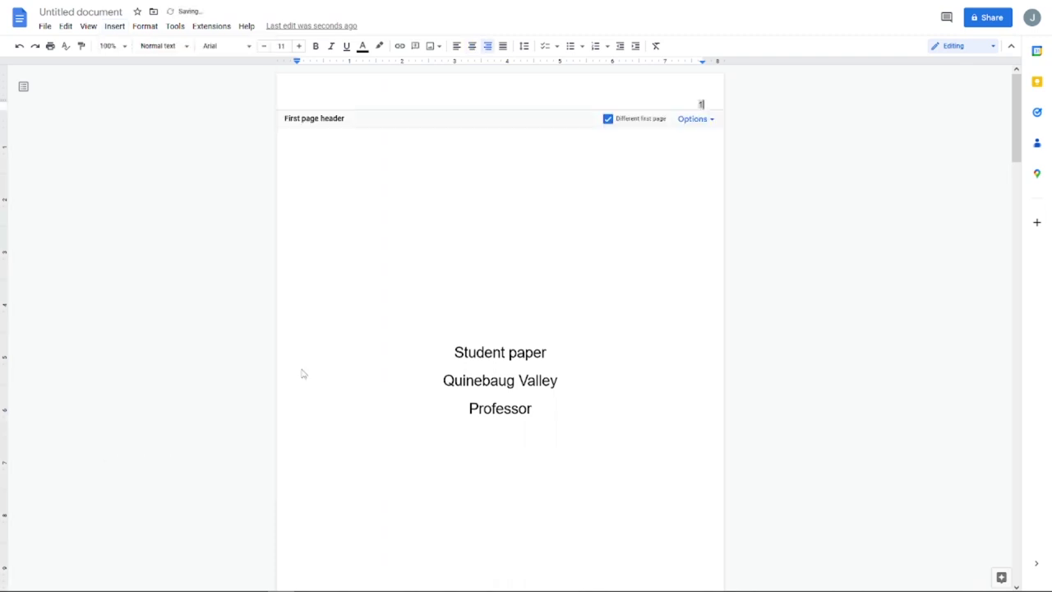
left_click(608, 120)
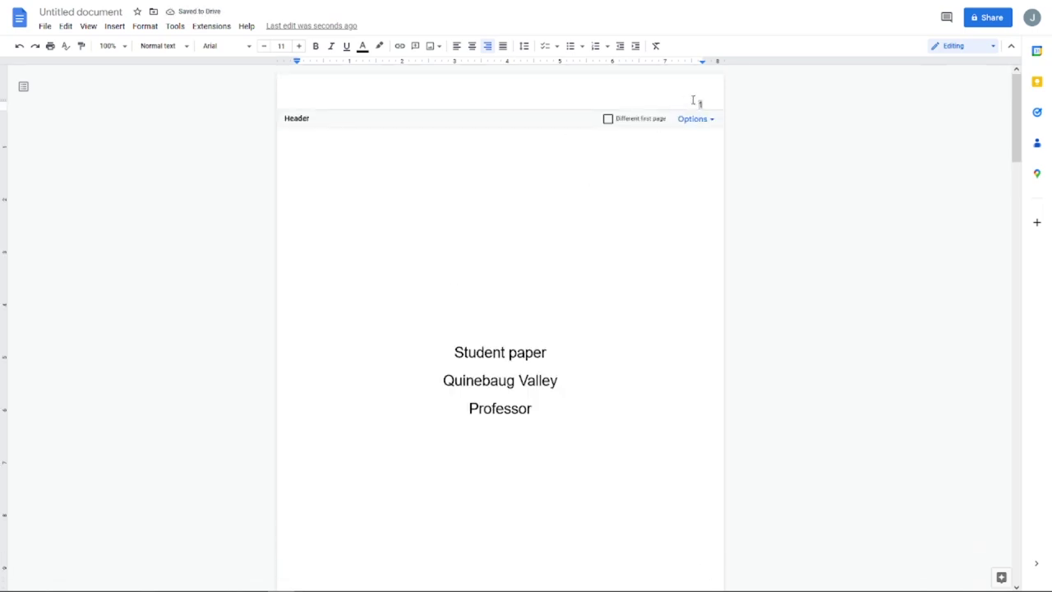
type("Student")
left_click(625, 195)
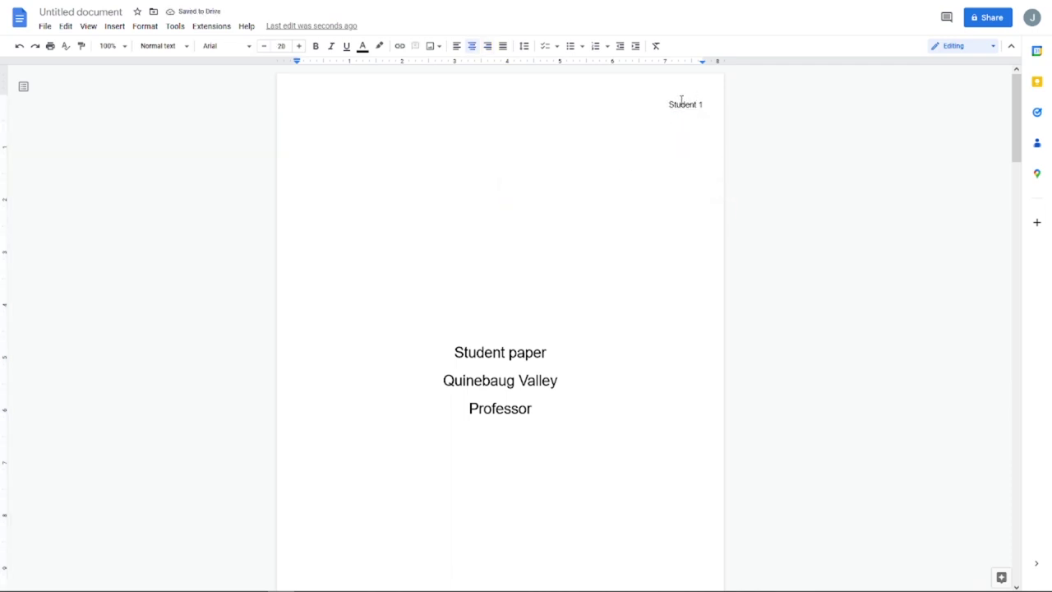
scroll(682, 100, "down", 9)
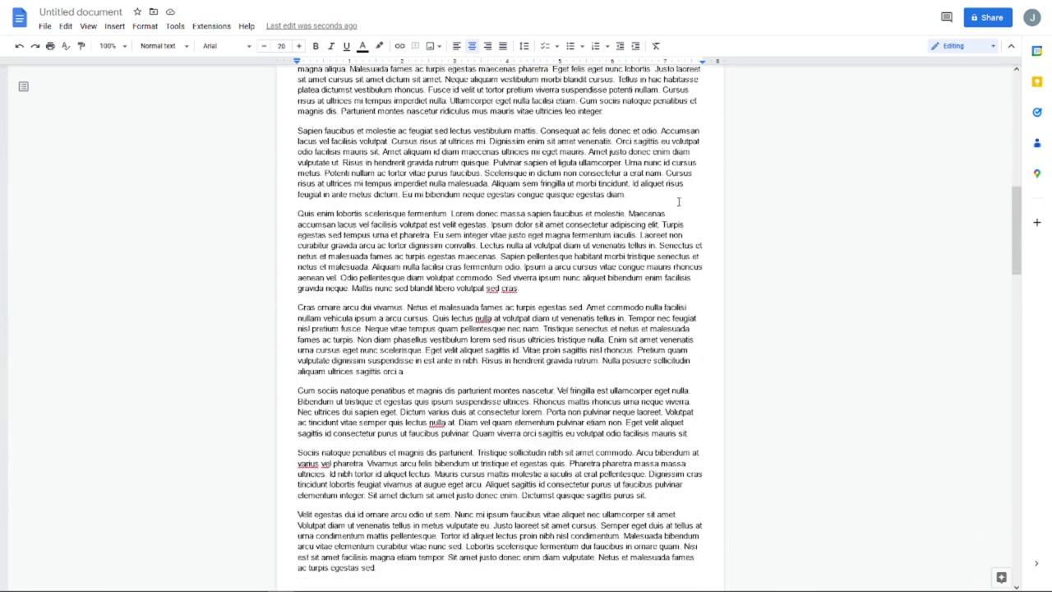
scroll(695, 187, "up", 3)
scroll(695, 188, "down", 10)
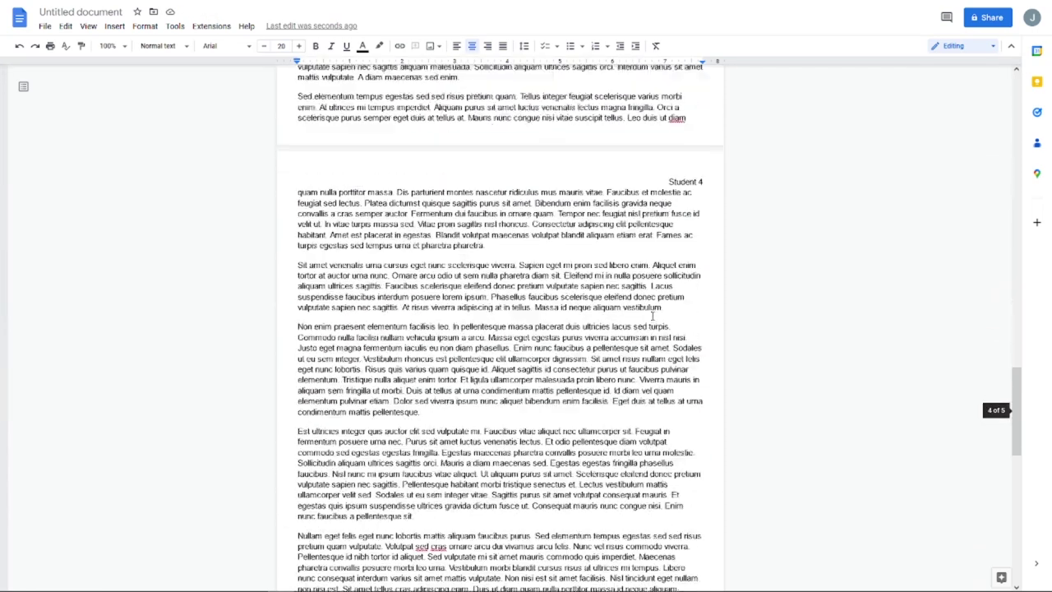
scroll(650, 311, "up", 16)
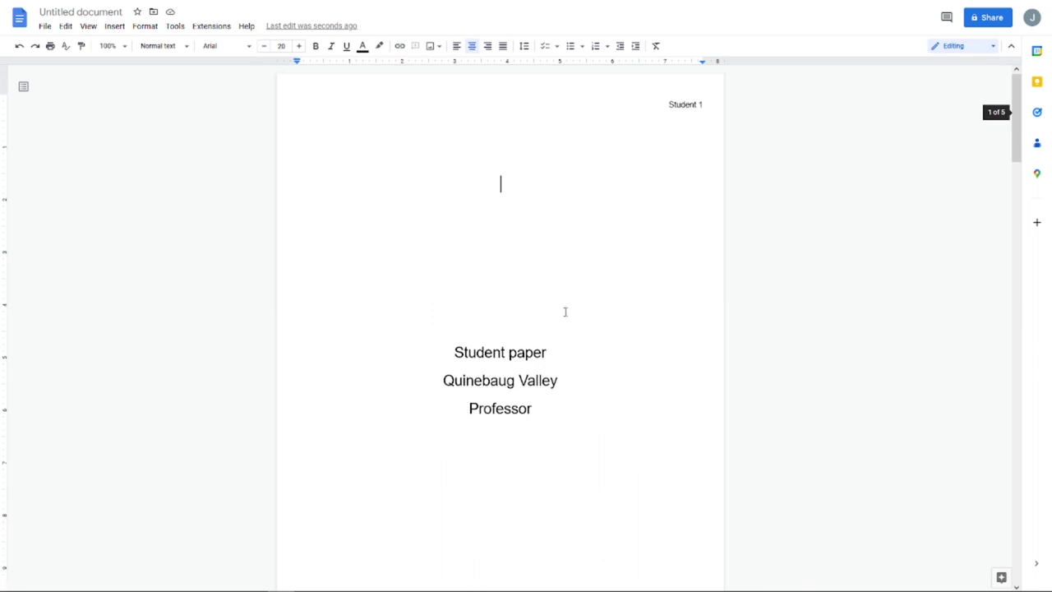
Remove the existing Student page-number header from the document
left_click(693, 105)
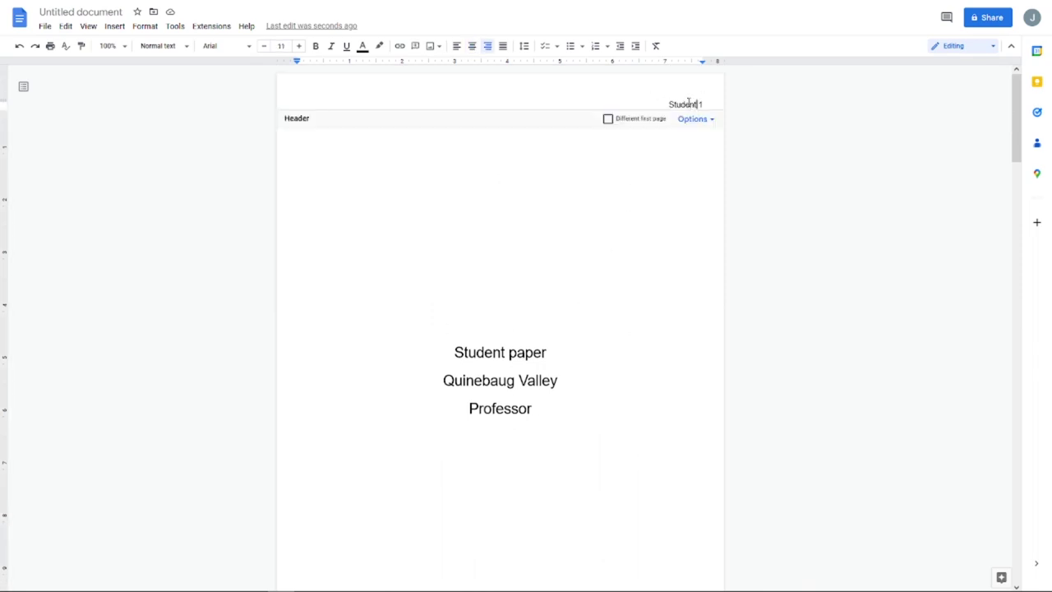
left_click(705, 119)
left_click(709, 173)
scroll(685, 273, "down", 4)
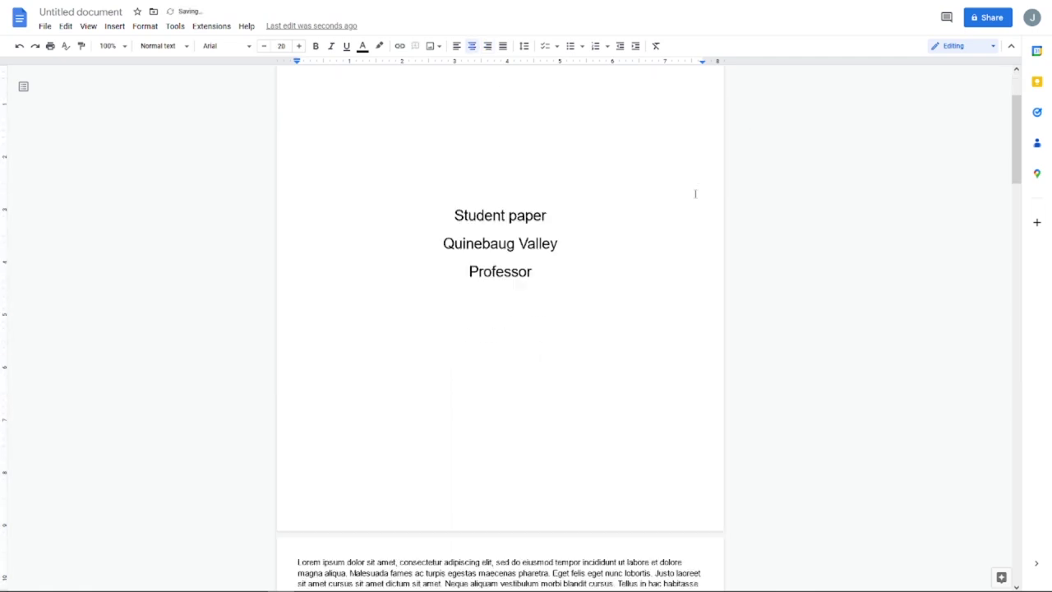
scroll(672, 272, "up", 4)
scroll(554, 290, "down", 3)
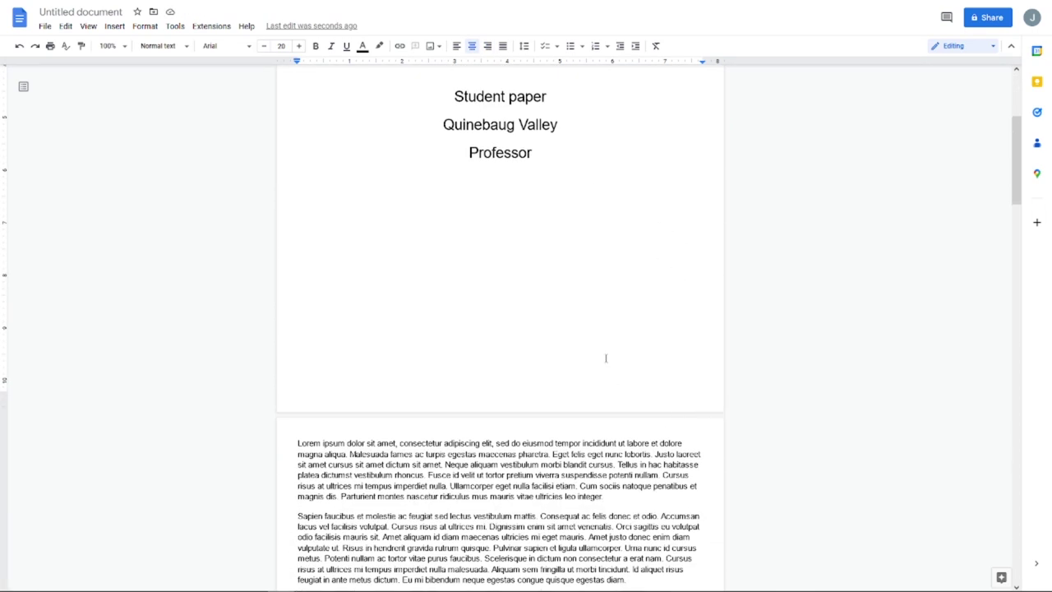
scroll(661, 151, "up", 3)
scroll(644, 237, "down", 3)
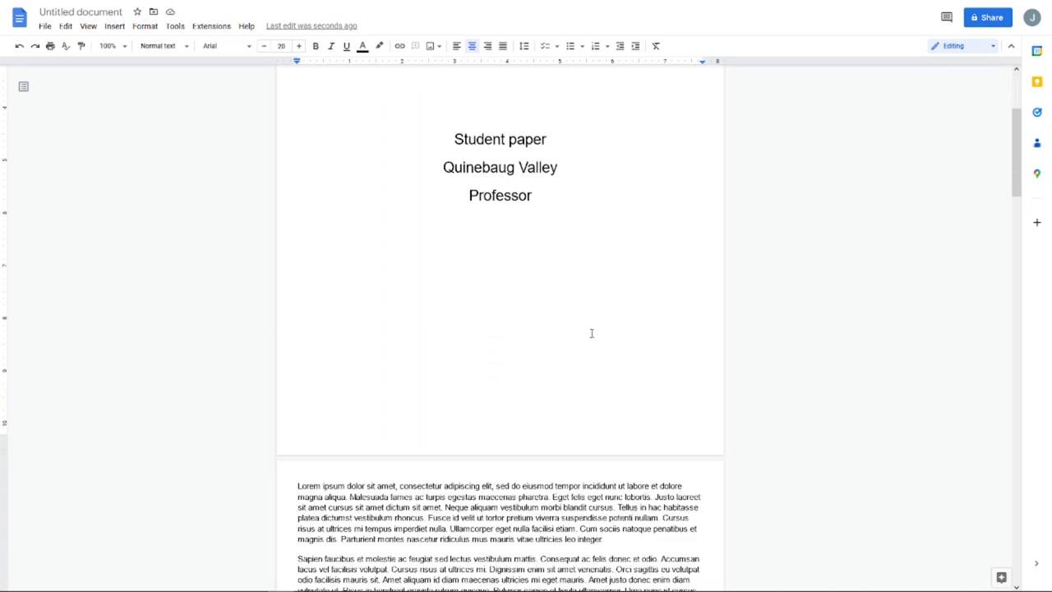
Apply page numbers hidden on the first page, starting at 0
left_click(114, 27)
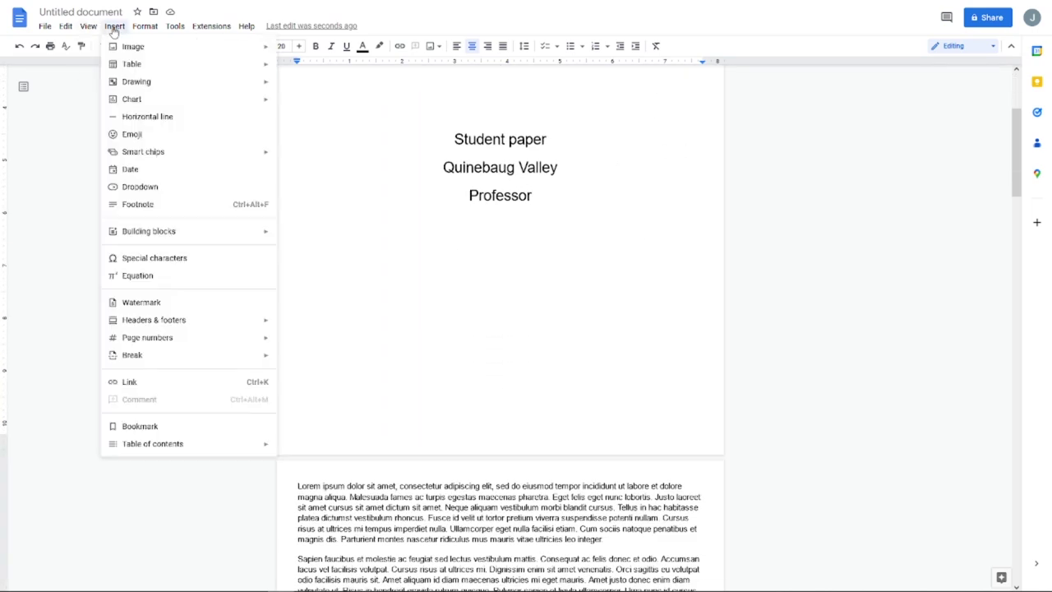
mouse_move(189, 339)
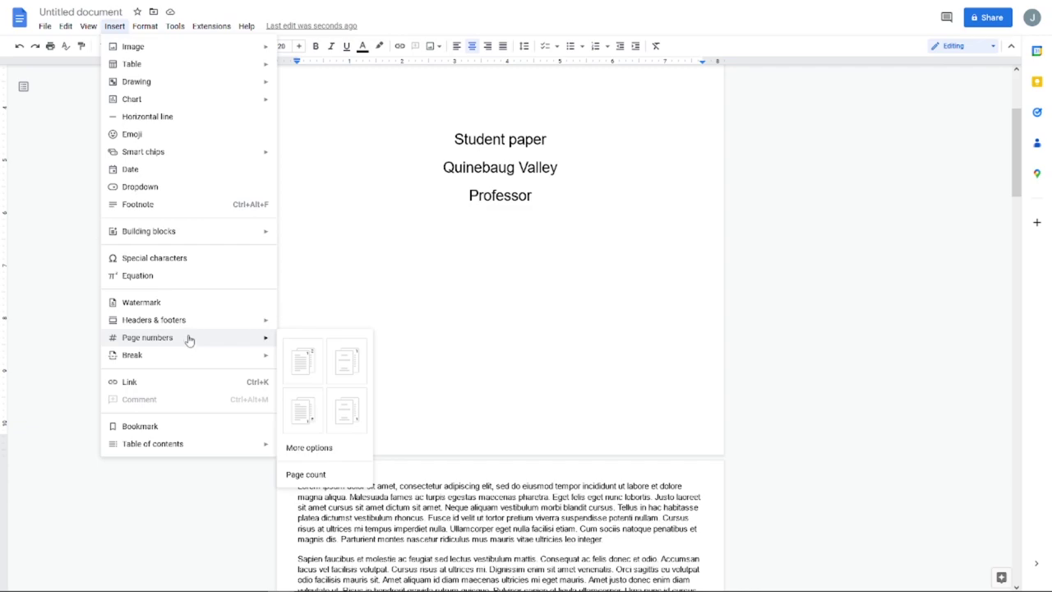
left_click(344, 454)
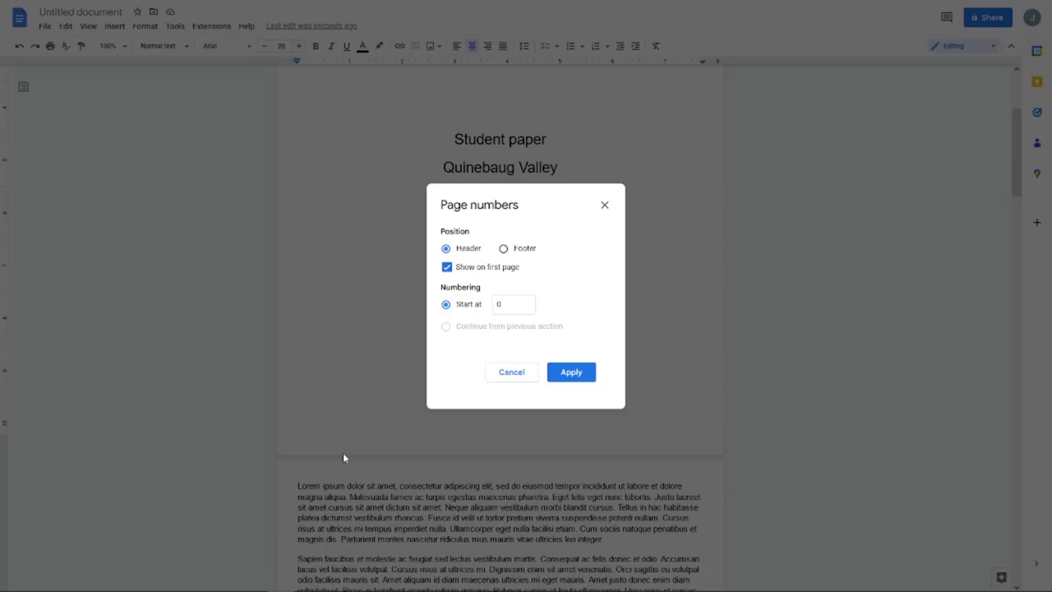
left_click(448, 269)
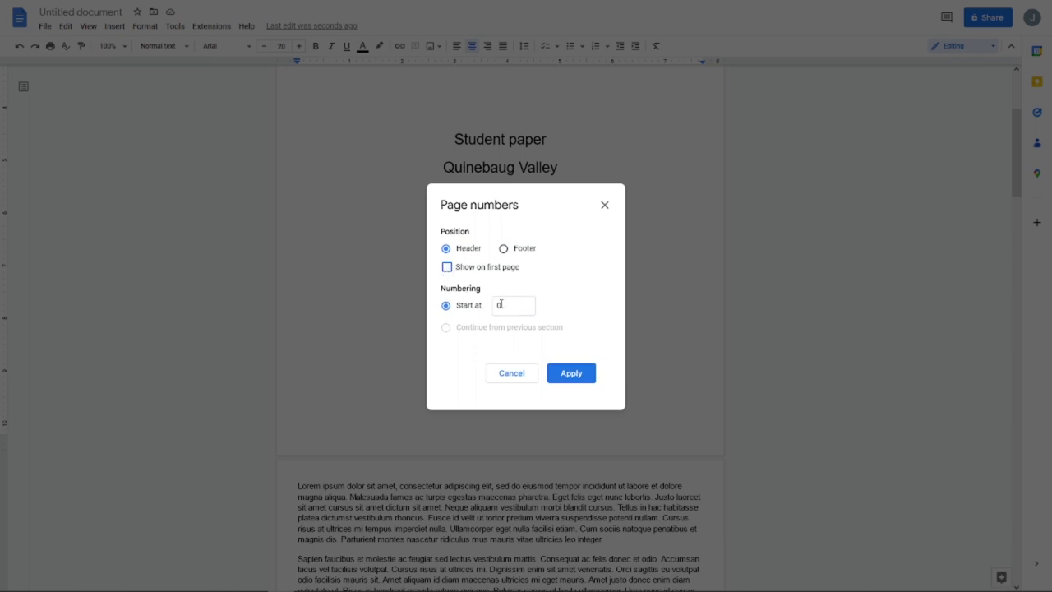
left_click(570, 374)
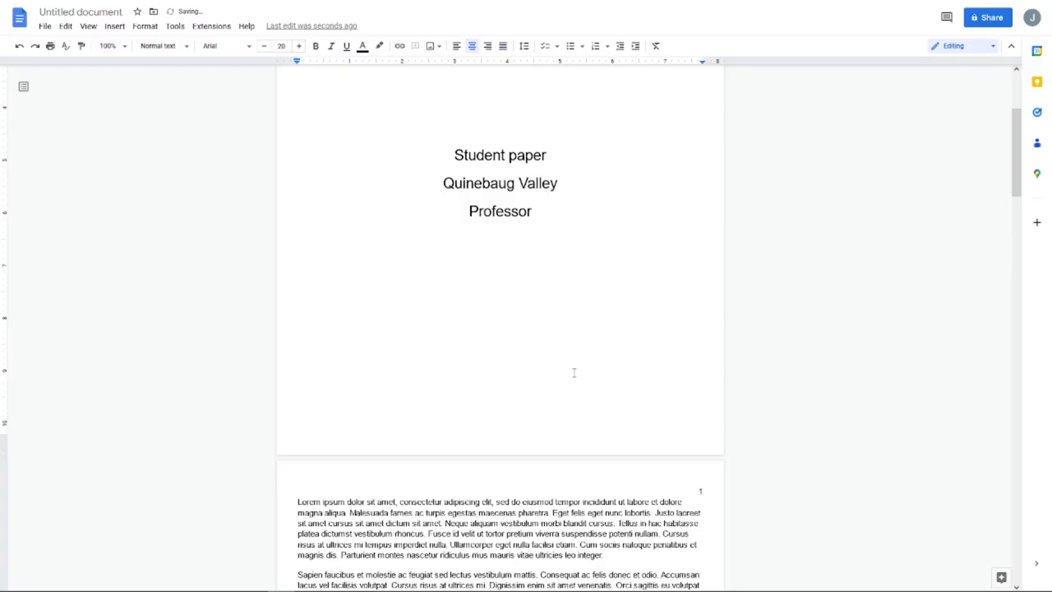
Type 'Student' before the page number in the page 2 header
scroll(588, 361, "down", 3)
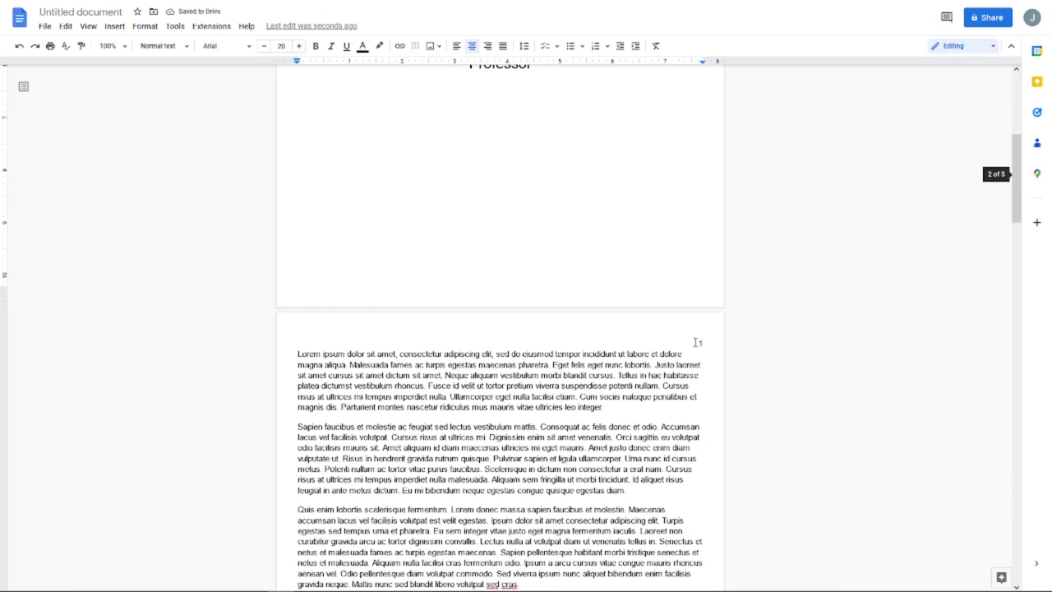
scroll(693, 349, "up", 7)
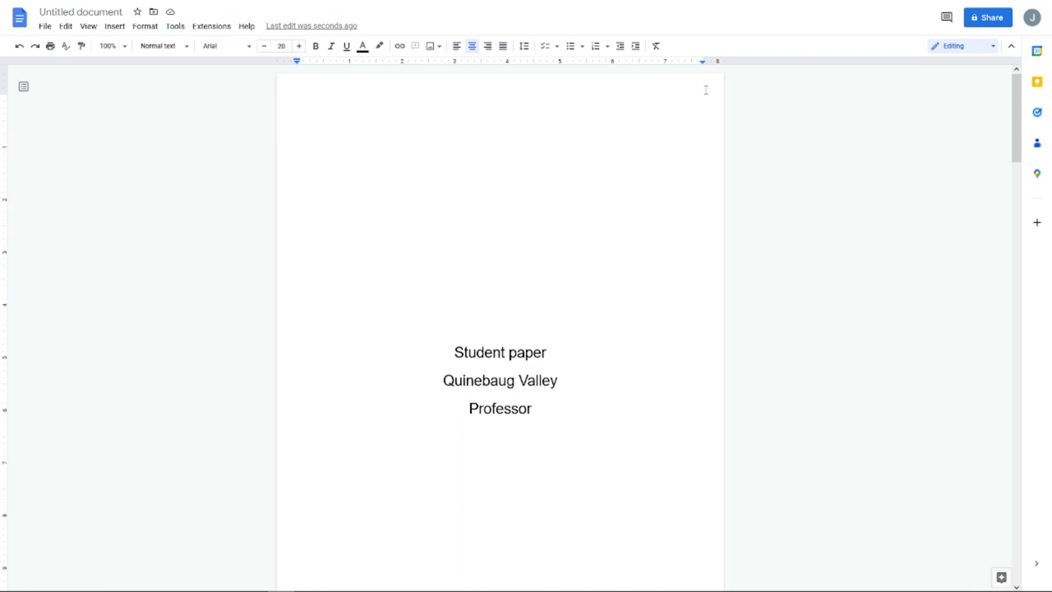
scroll(693, 89, "down", 8)
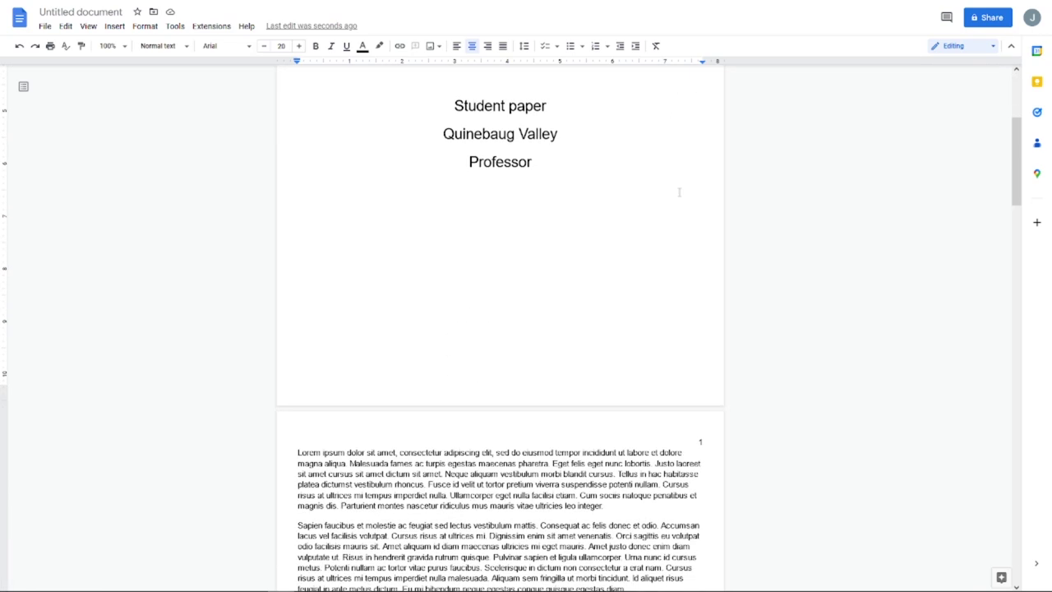
double_click(698, 294)
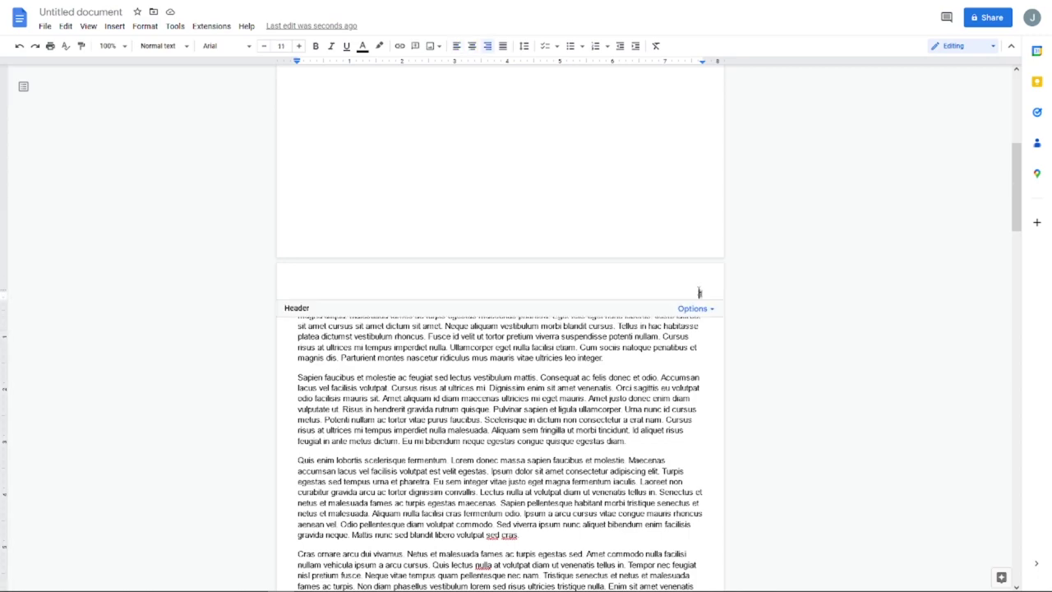
type("Student")
scroll(532, 377, "down", 10)
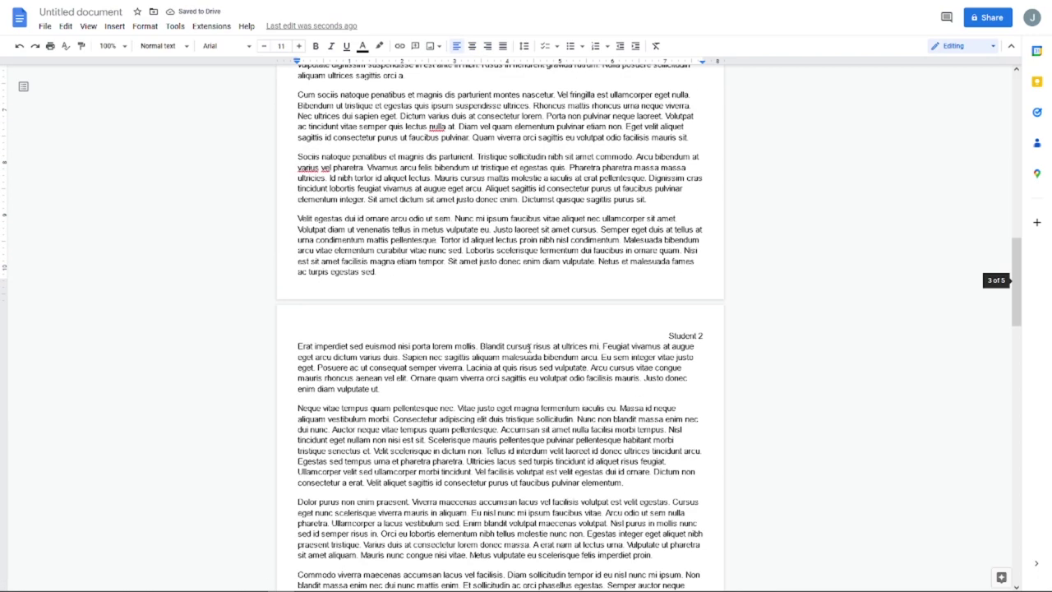